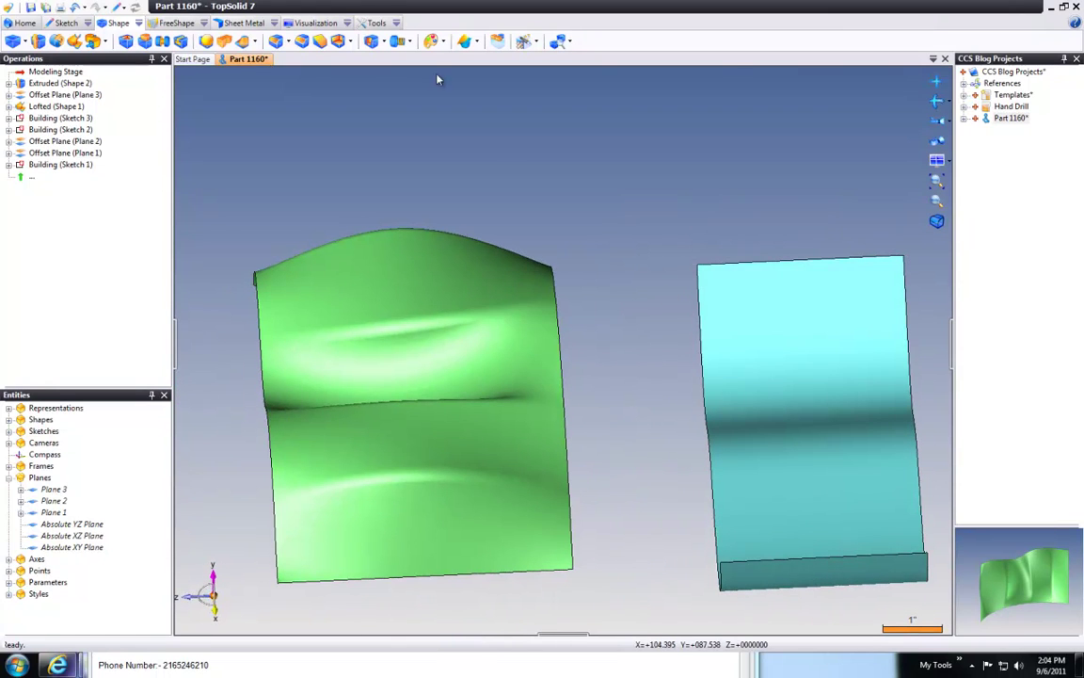
Step: Roll the modeling stage back to just after Building (Sketch 1) and show Sketch 1
drag(45, 73, 55, 164)
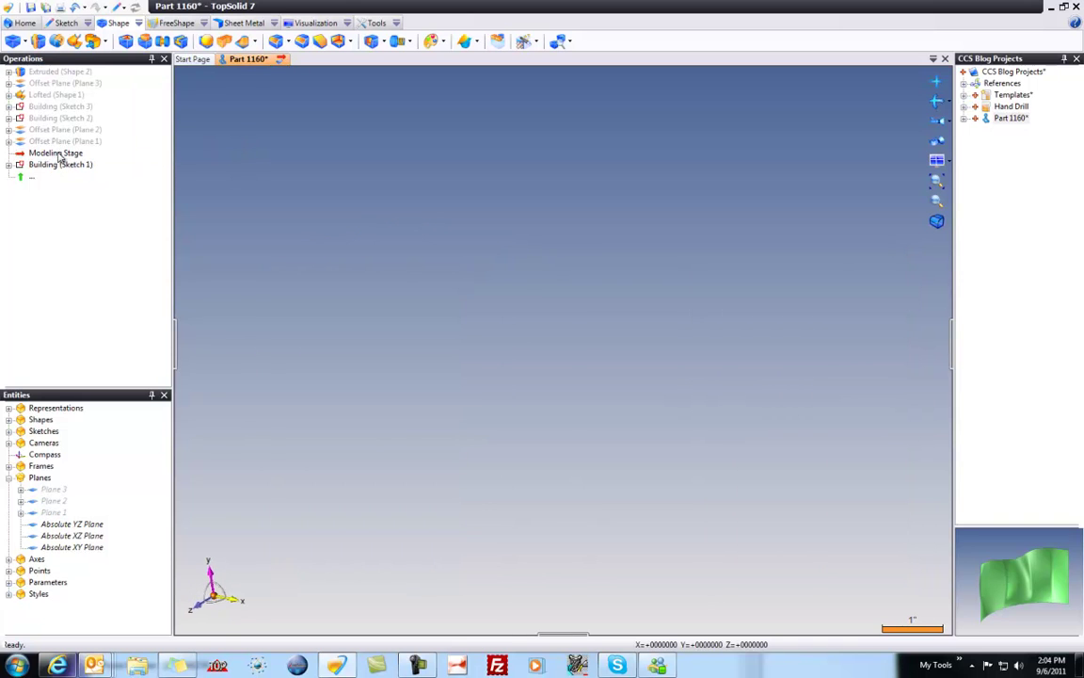
click(44, 165)
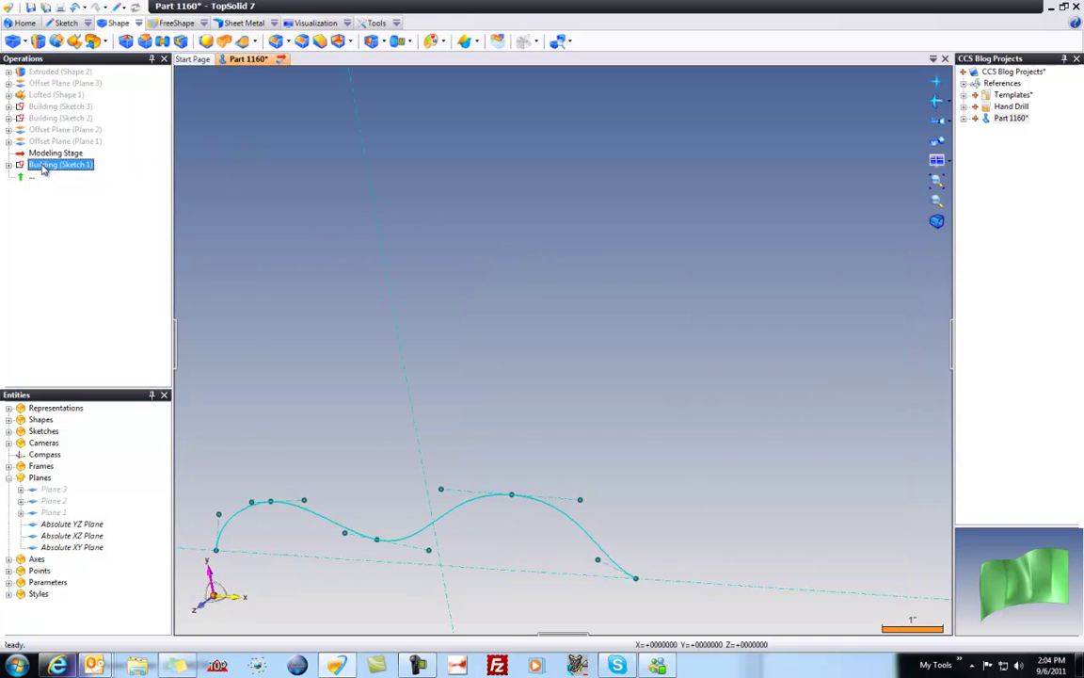
right_click(43, 169)
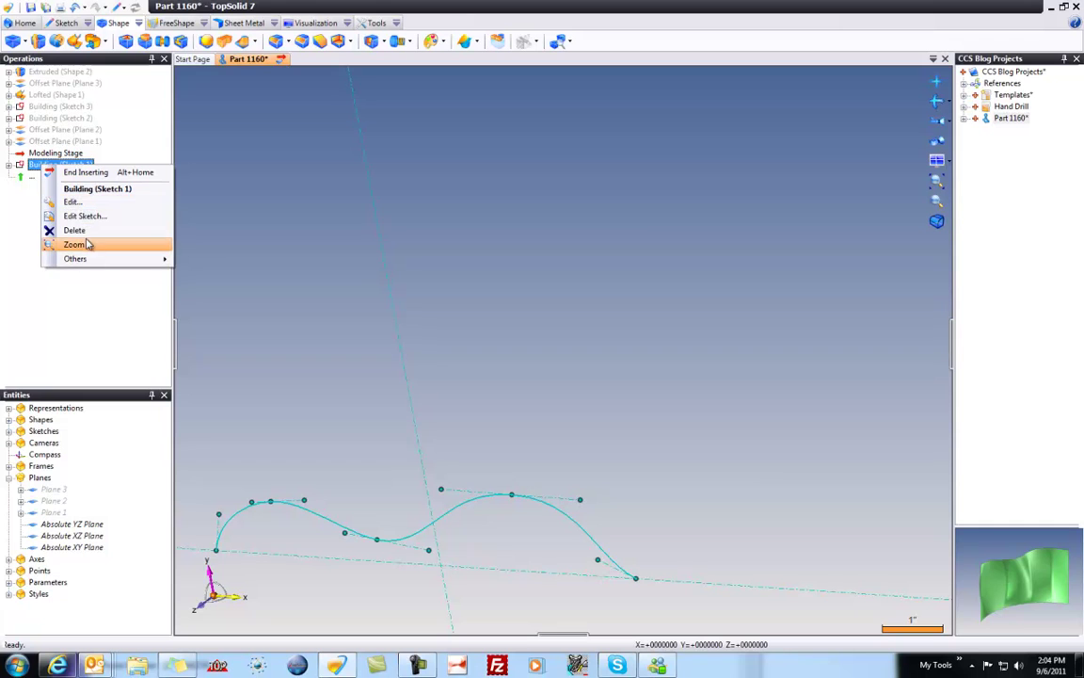
click(9, 478)
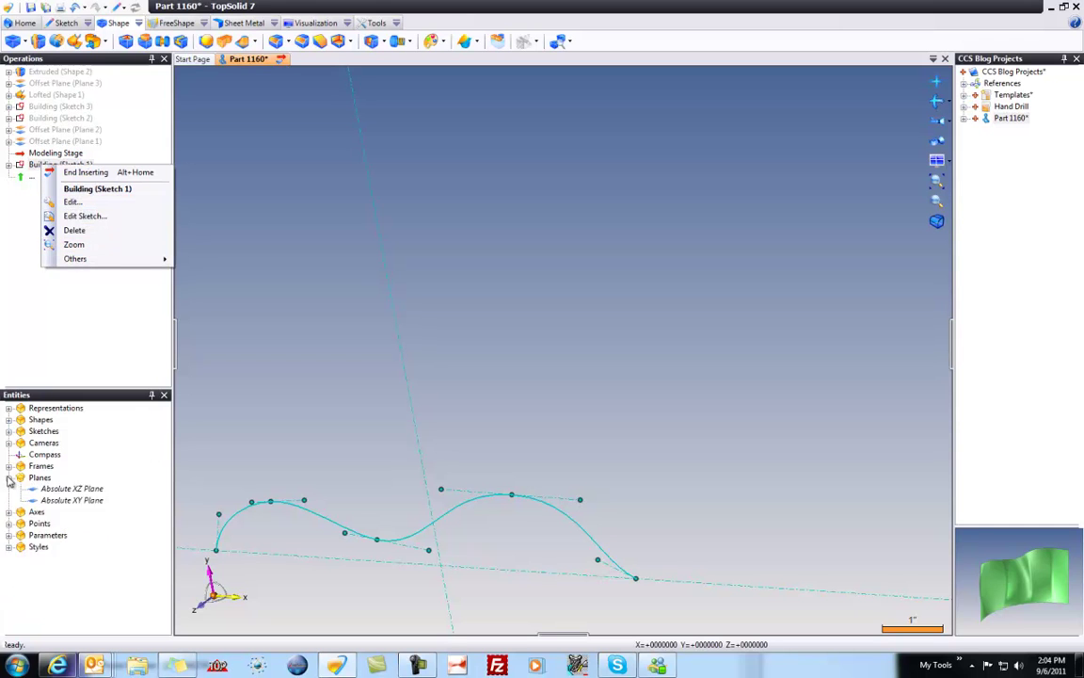
click(9, 431)
click(45, 477)
right_click(46, 478)
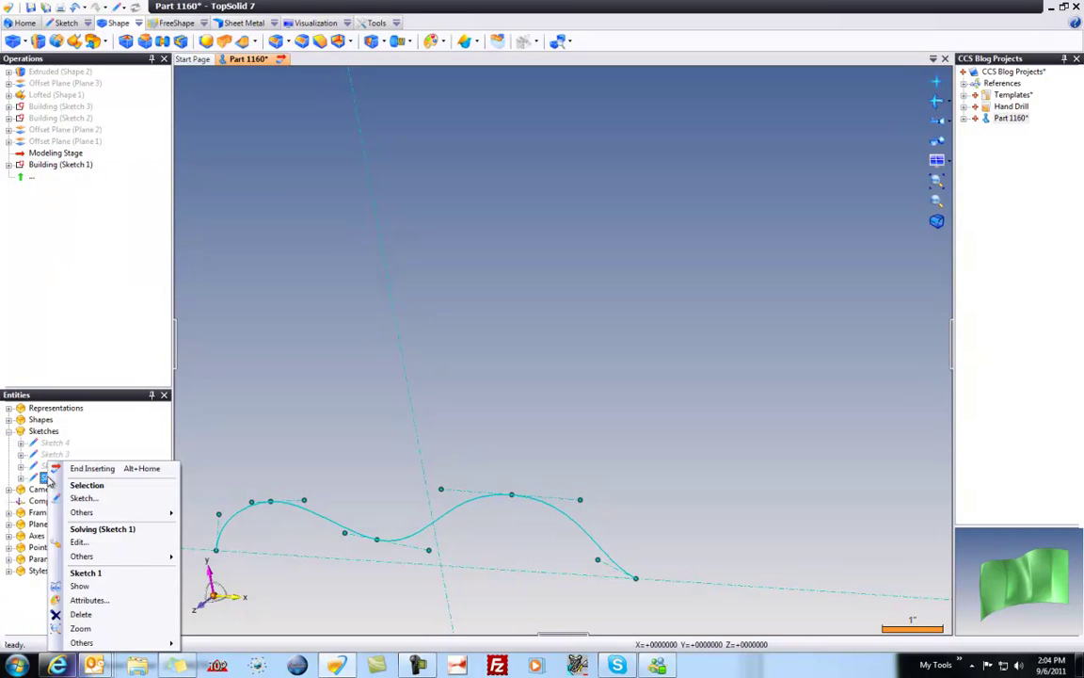
click(79, 585)
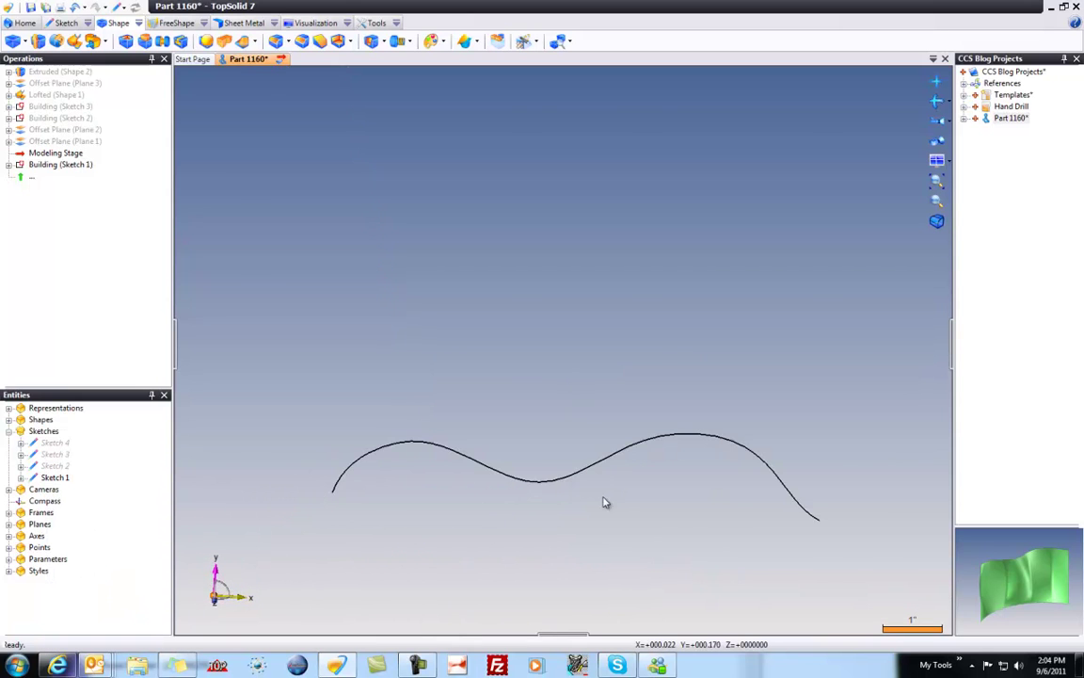
Step: Edit Sketch 1, adjust the tangent handle at the spline's left end, and close the sketch
right_click(585, 474)
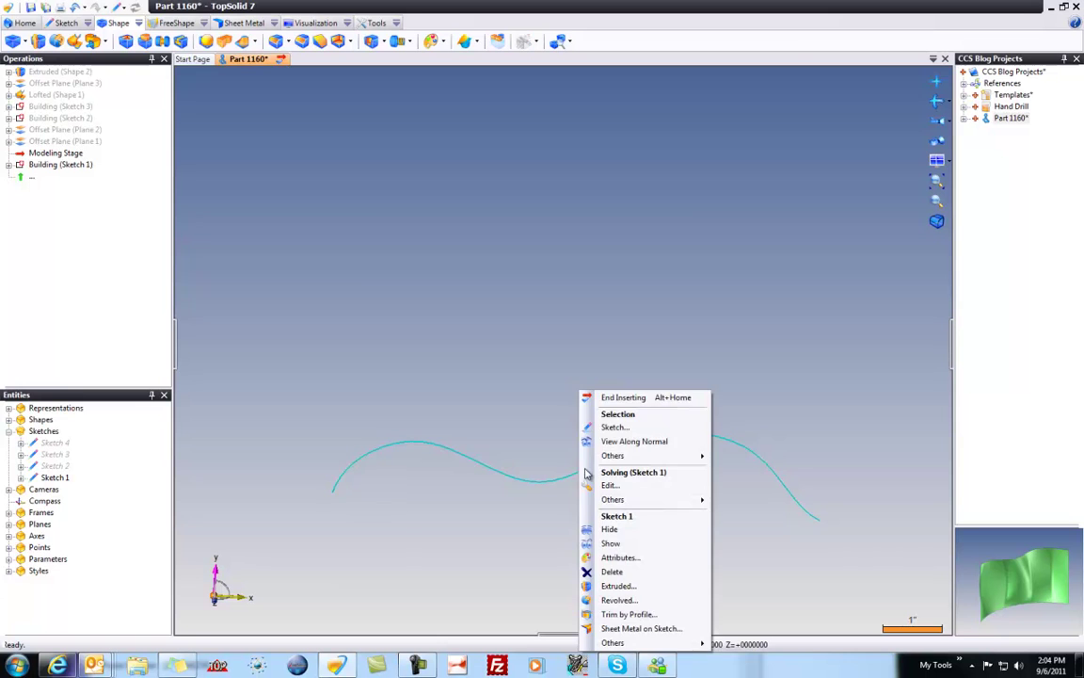
click(632, 484)
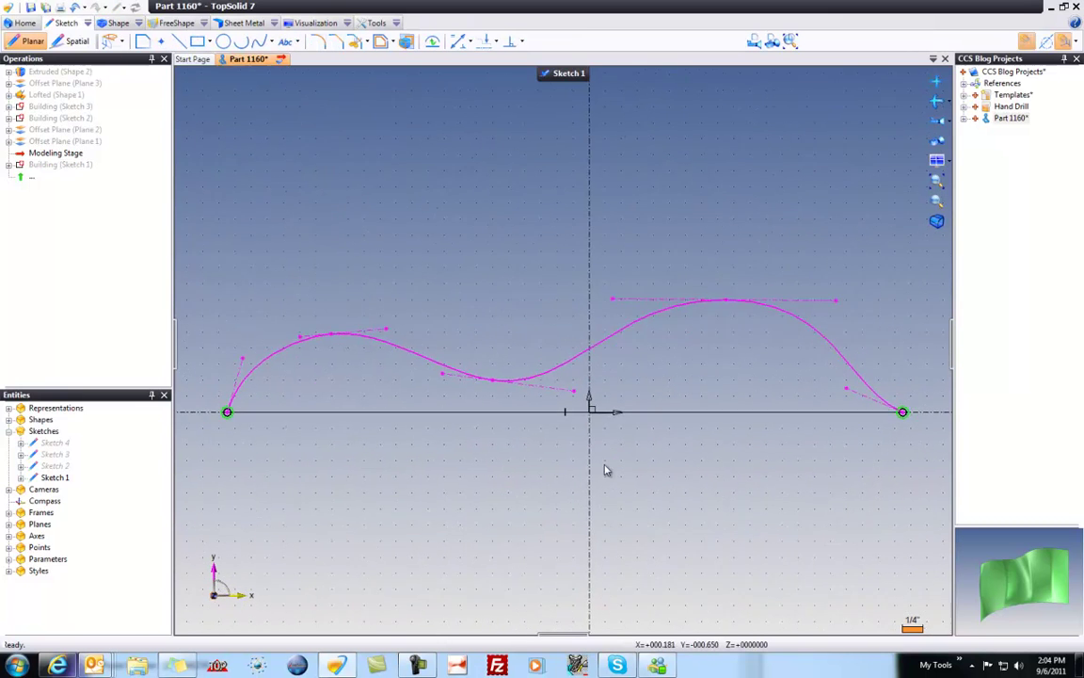
mouse_move(300, 375)
mouse_down()
mouse_move(254, 365)
mouse_move(290, 369)
mouse_up()
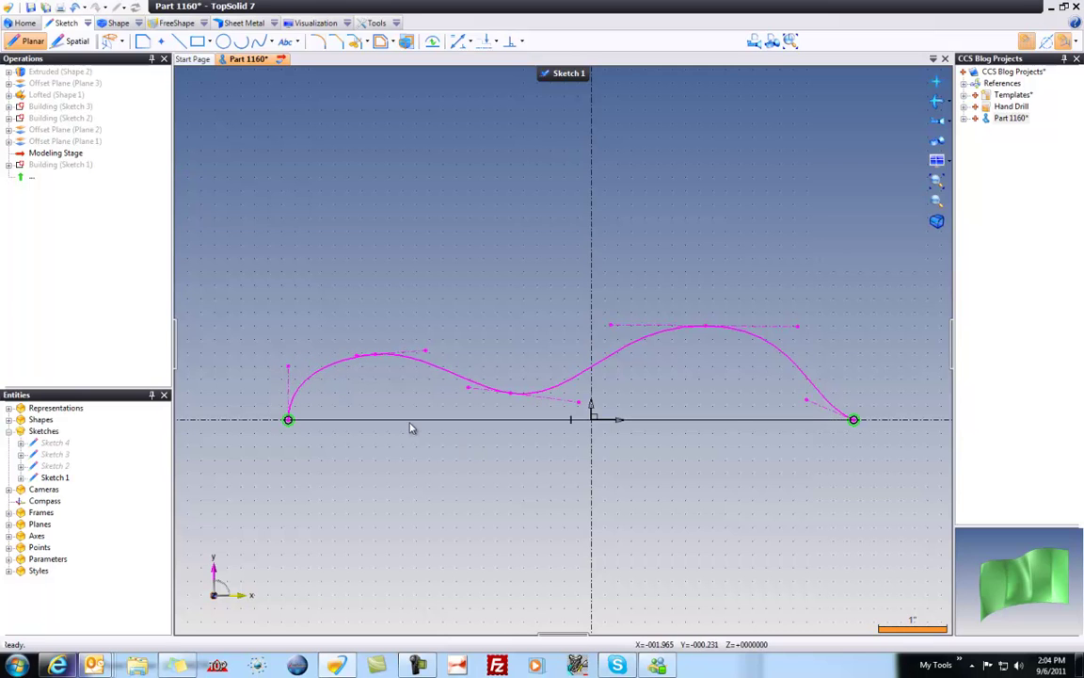
click(557, 73)
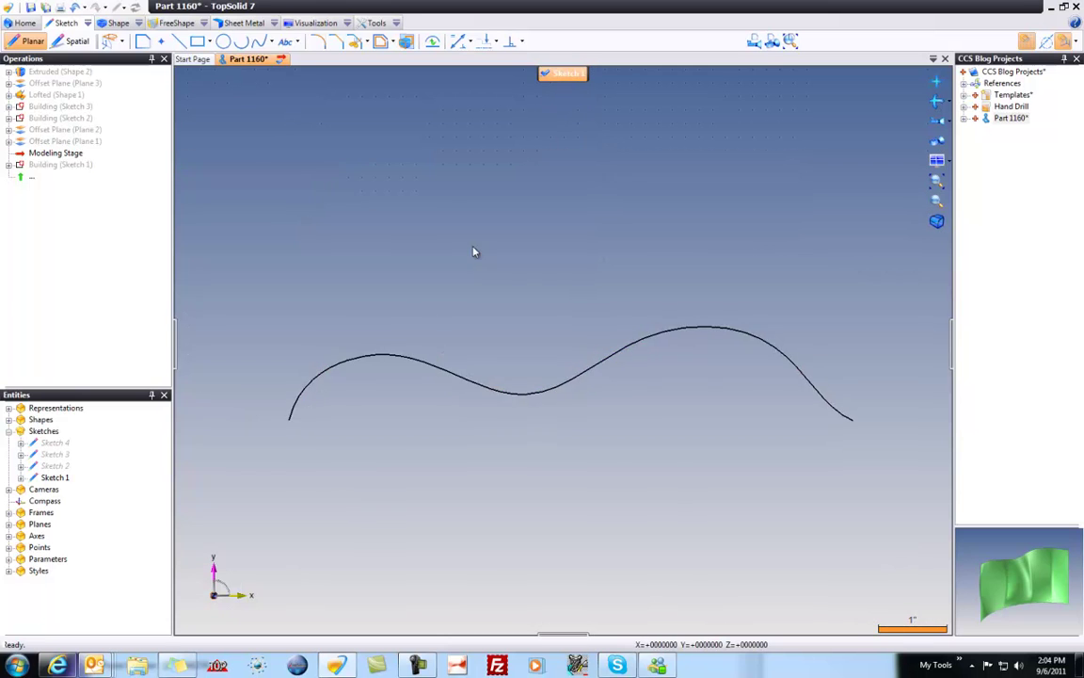
Step: Advance the modeling stage to just after Building (Sketch 3) and show Sketch 2 and Sketch 3
click(54, 152)
drag(68, 135, 73, 109)
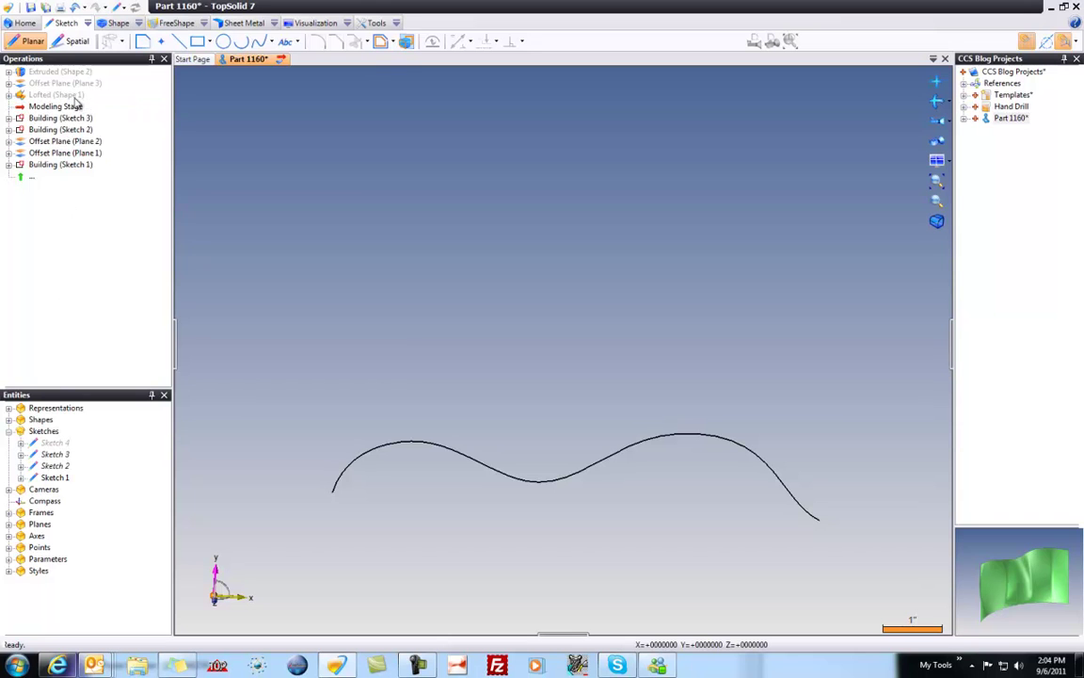
click(56, 466)
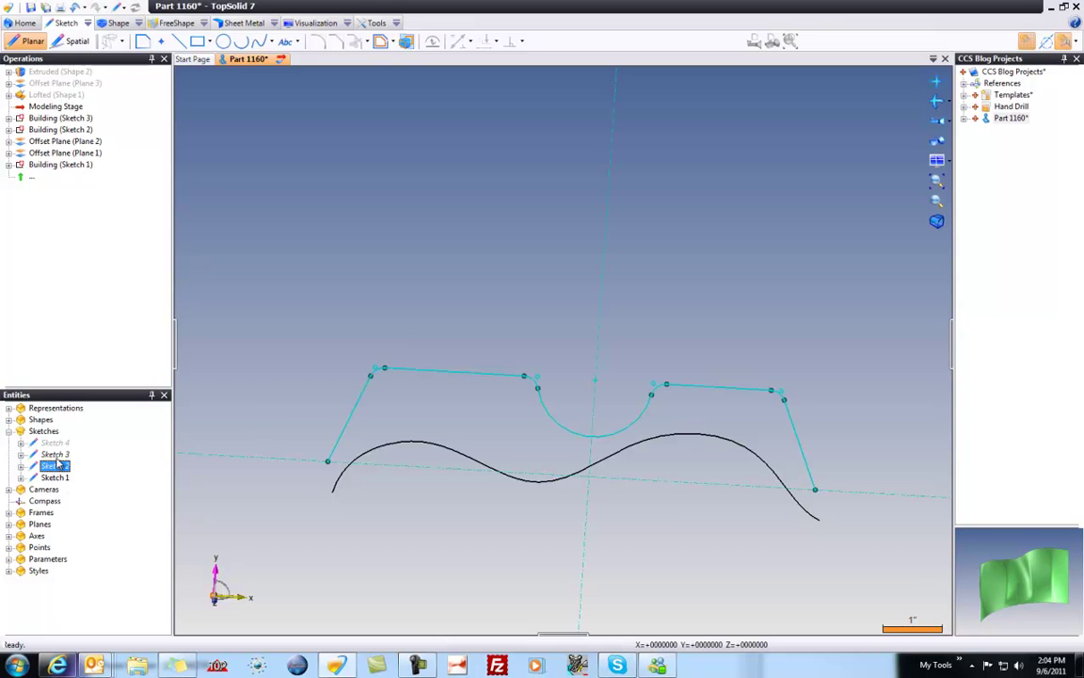
ctrl+click(54, 456)
right_click(55, 456)
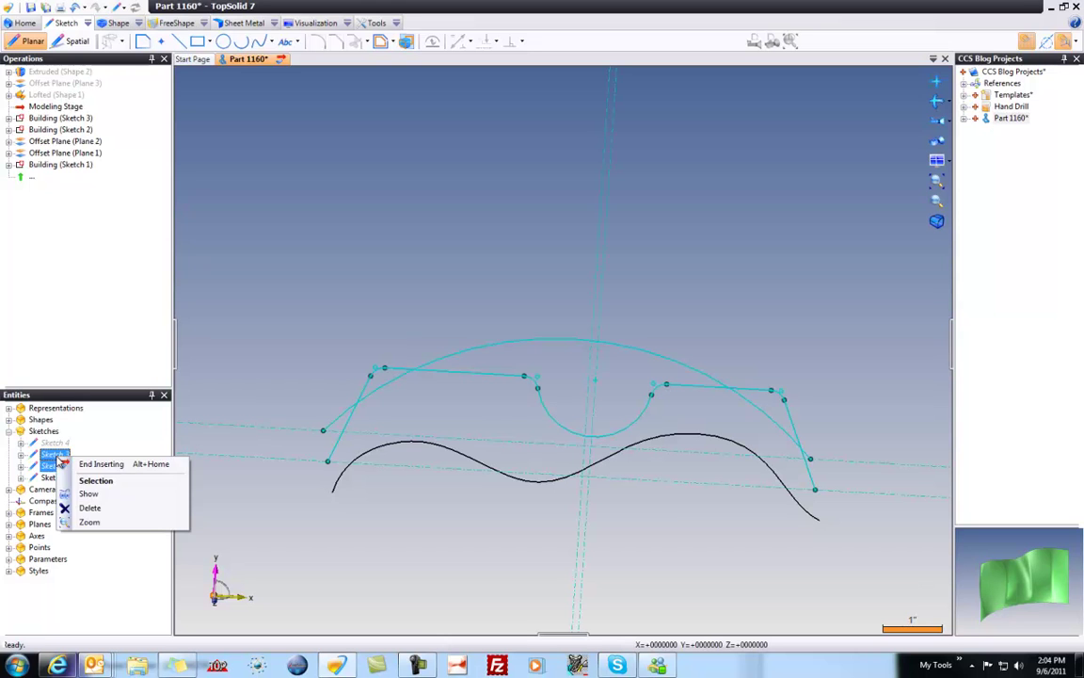
click(109, 496)
Step: Open Sketch 2 for editing to examine its filleted profile, and close it without edits
middle_drag(382, 263, 351, 463)
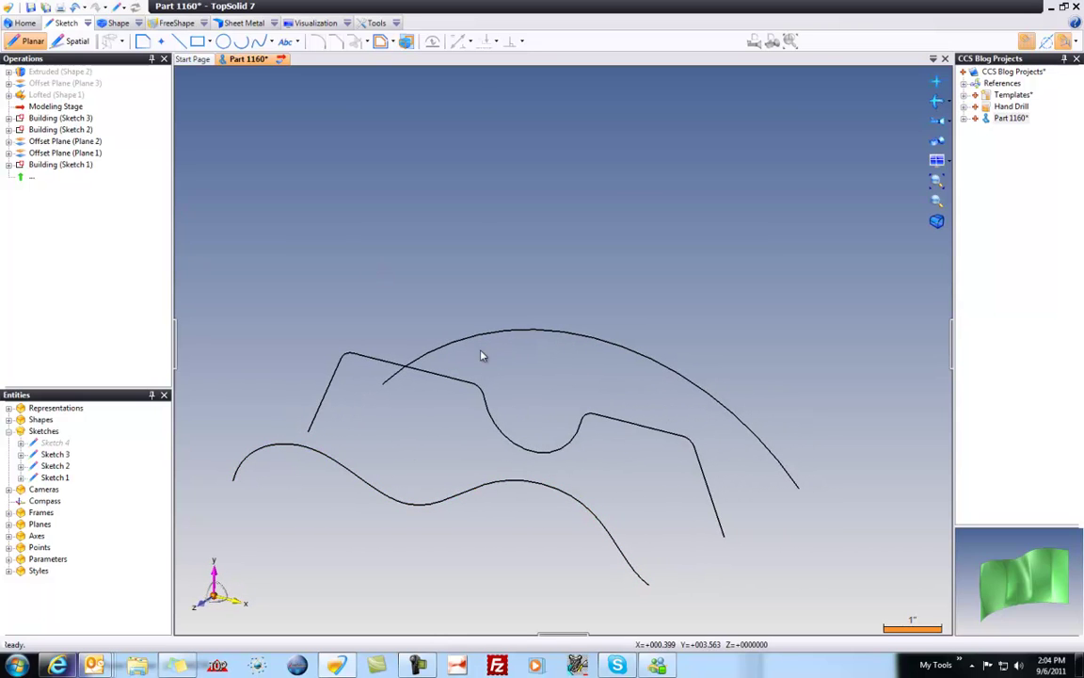
right_click(443, 381)
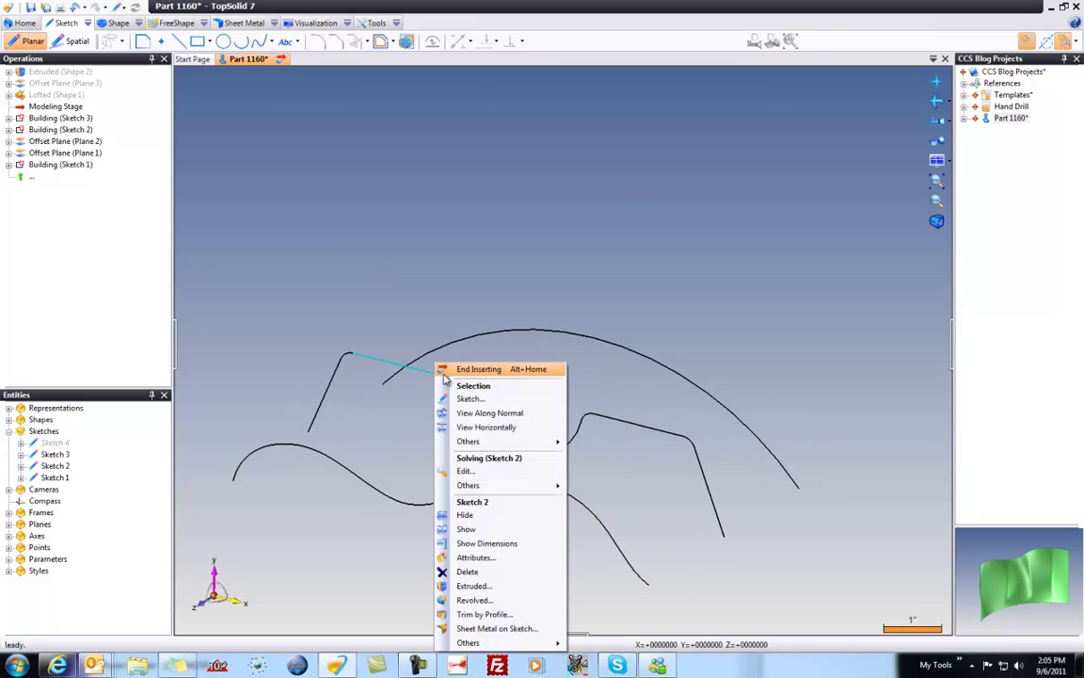
click(493, 474)
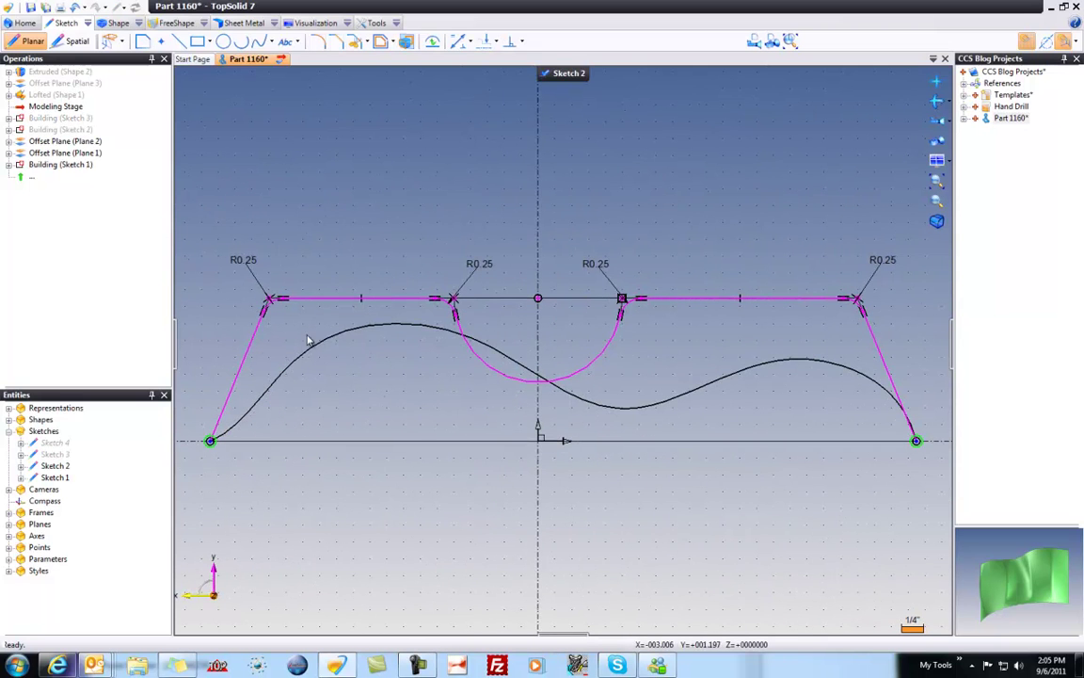
click(563, 74)
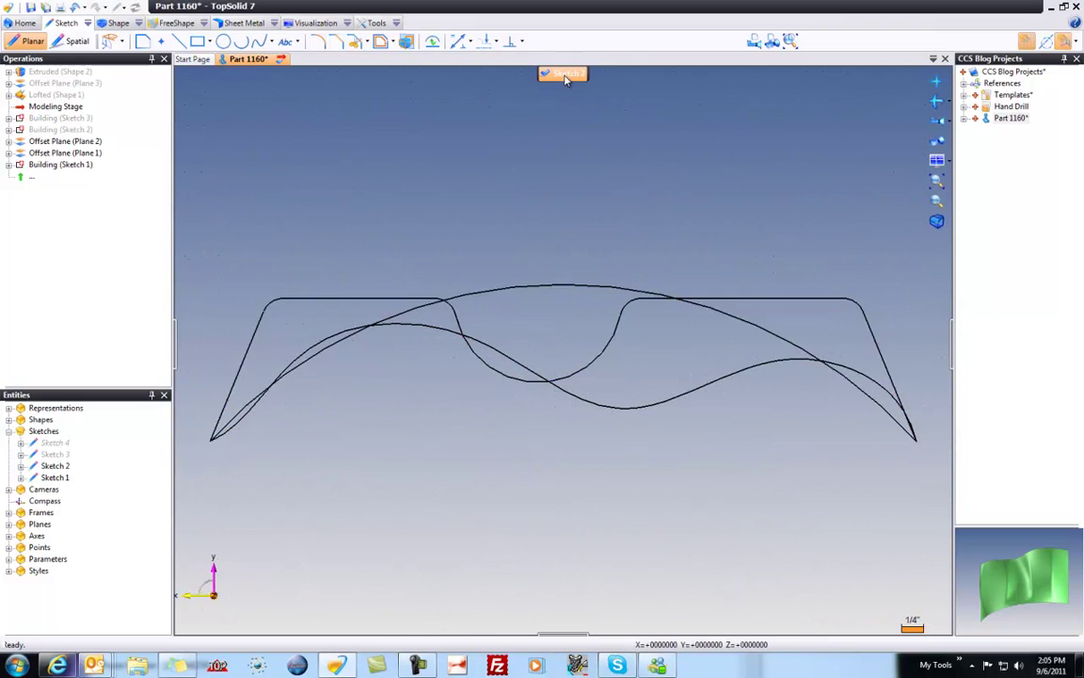
Step: Highlight the Sketch 3 arc, the Sketch 2 profile and the Sketch 1 spline to examine the loft profiles
click(614, 341)
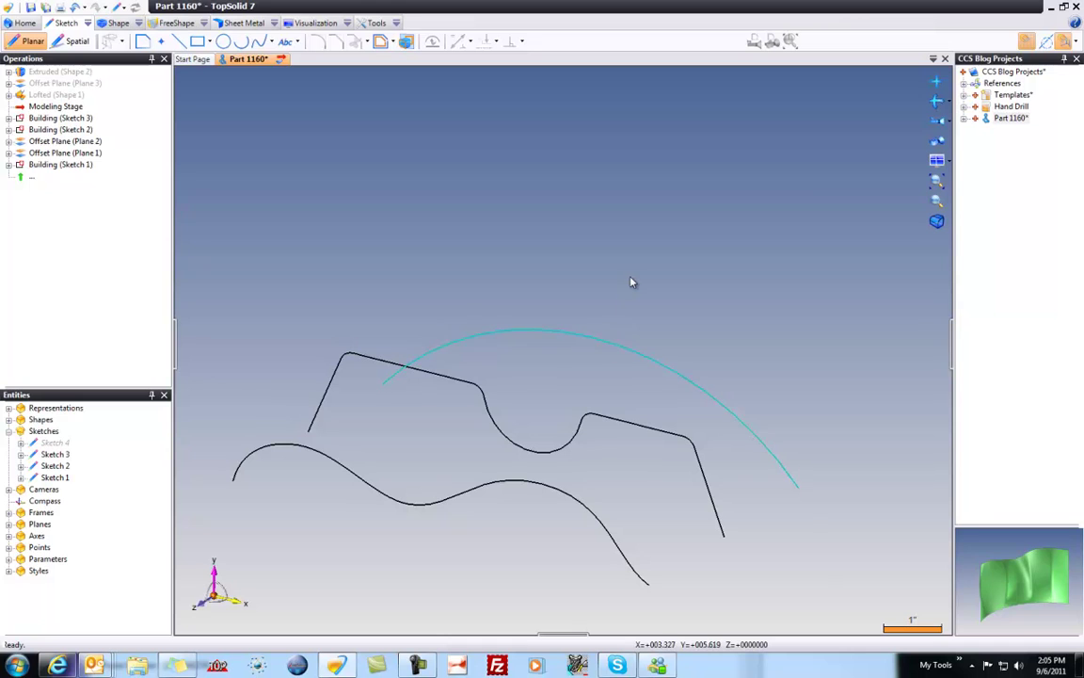
click(631, 279)
click(584, 334)
click(619, 422)
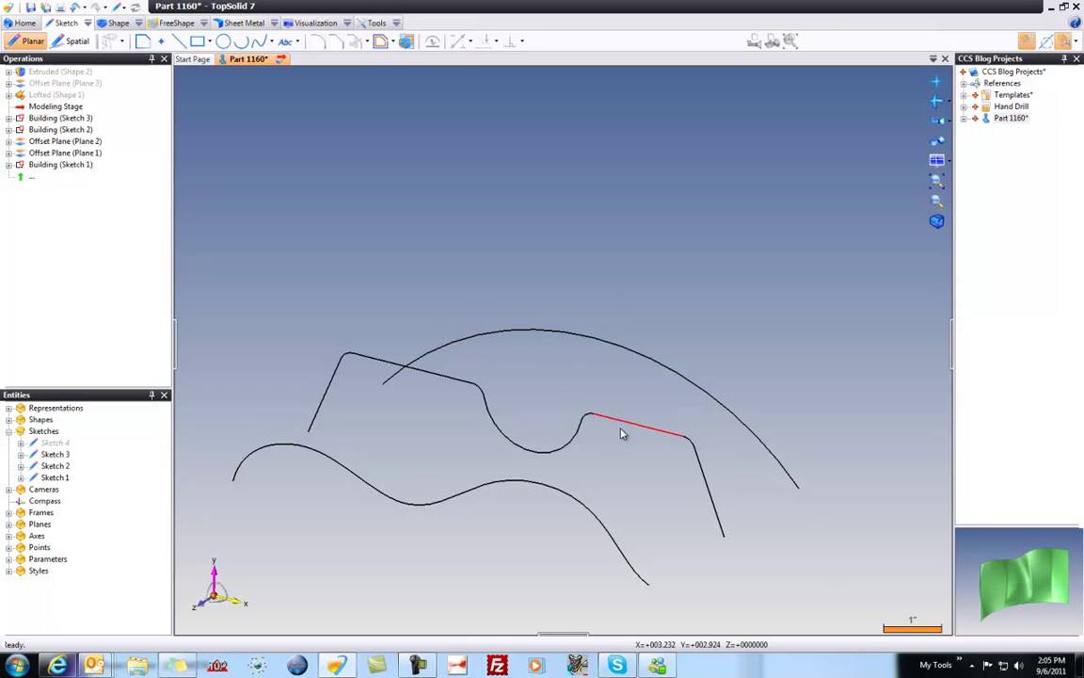
click(571, 496)
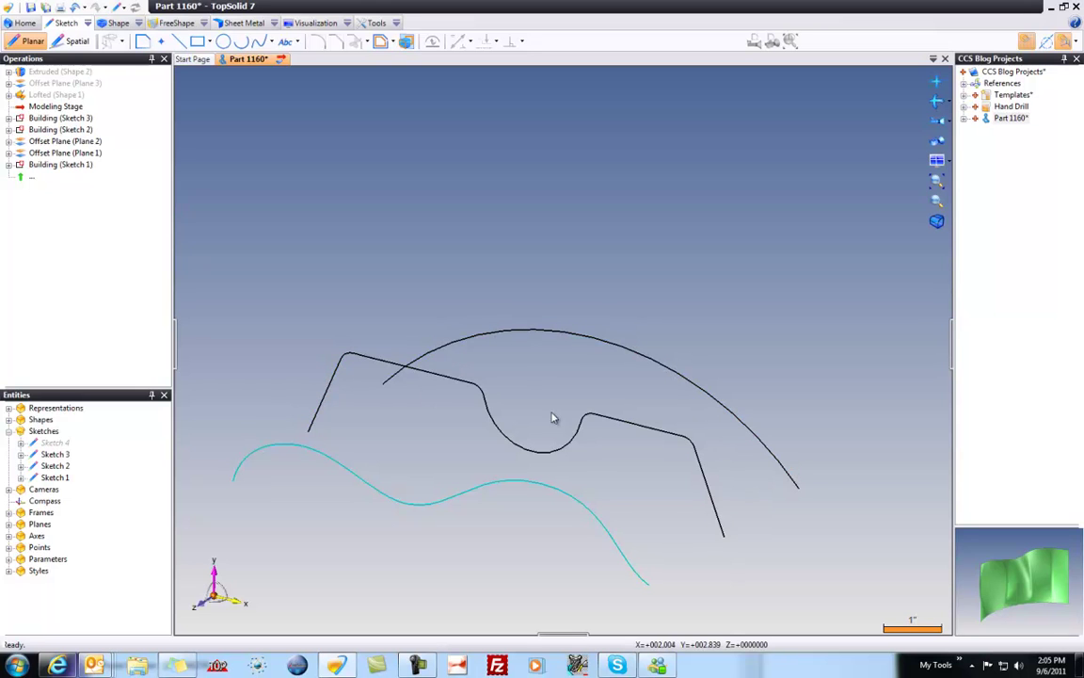
click(374, 231)
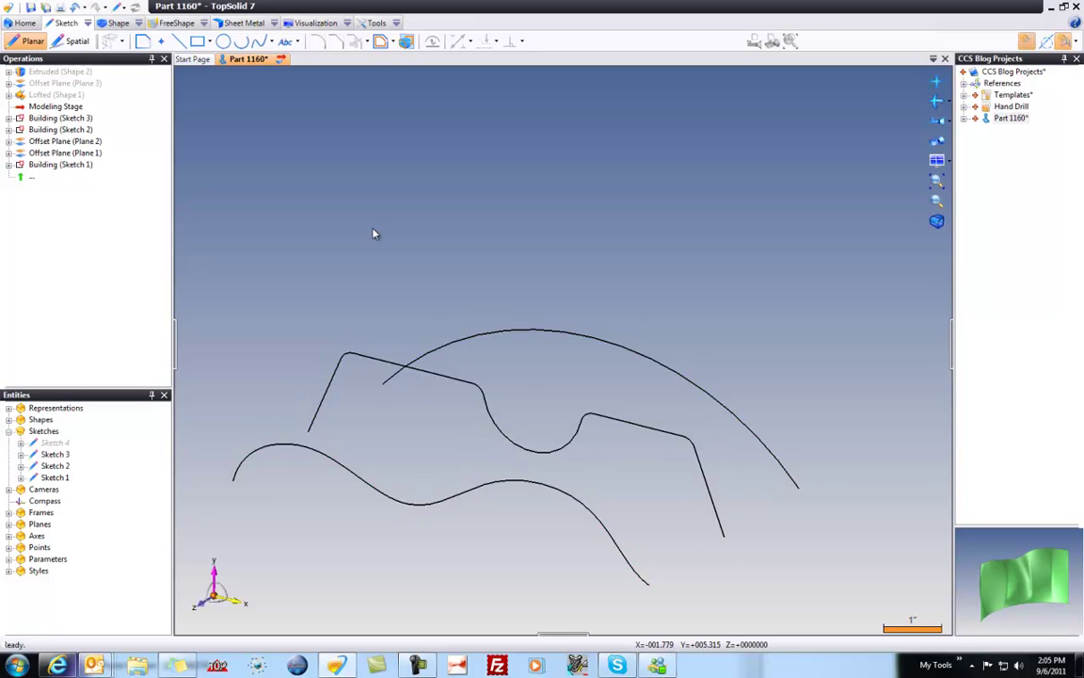
Step: Reshape the Sketch 2 profile and the Sketch 3 arc slightly by pulling their curves directly in the 3D view
drag(436, 380, 427, 414)
drag(335, 394, 362, 364)
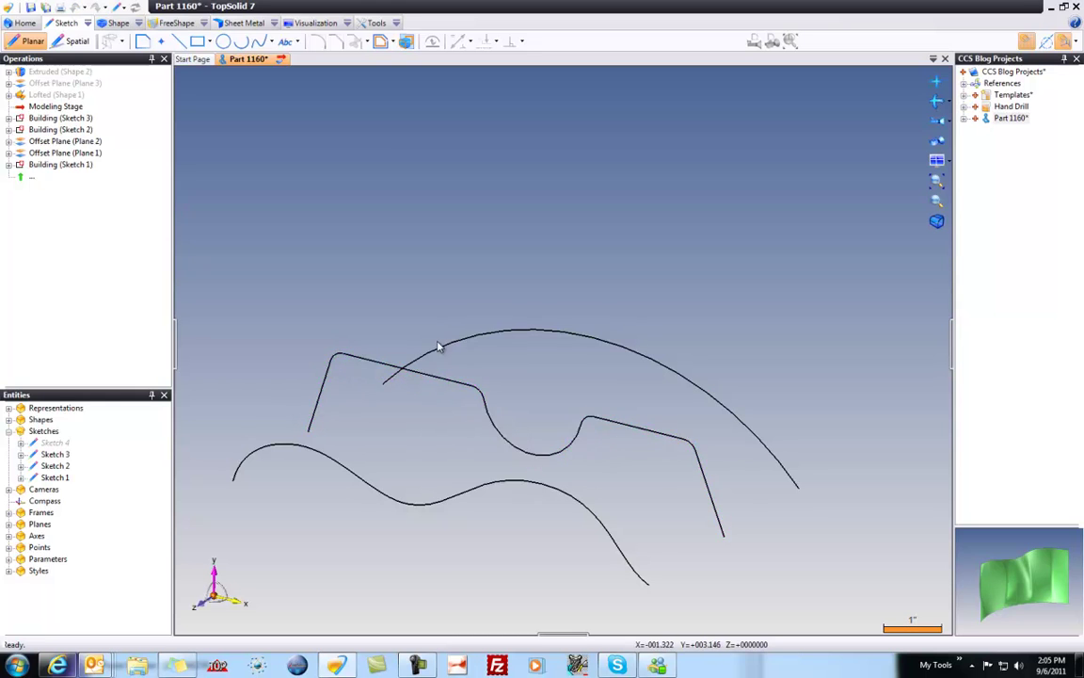
mouse_move(493, 336)
mouse_down()
mouse_move(486, 324)
mouse_move(490, 336)
mouse_up()
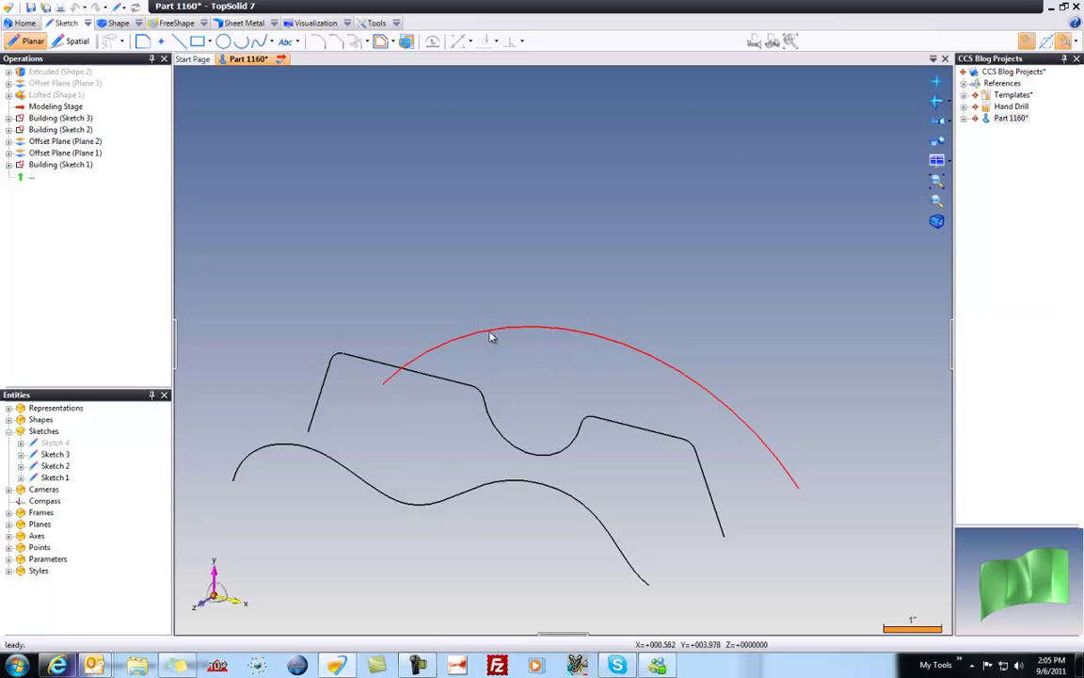
Step: Advance the modeling stage past Lofted (Shape 1) and on to the end of the operations, after Extruded (Shape 2)
drag(53, 109, 58, 96)
middle_drag(529, 176, 530, 176)
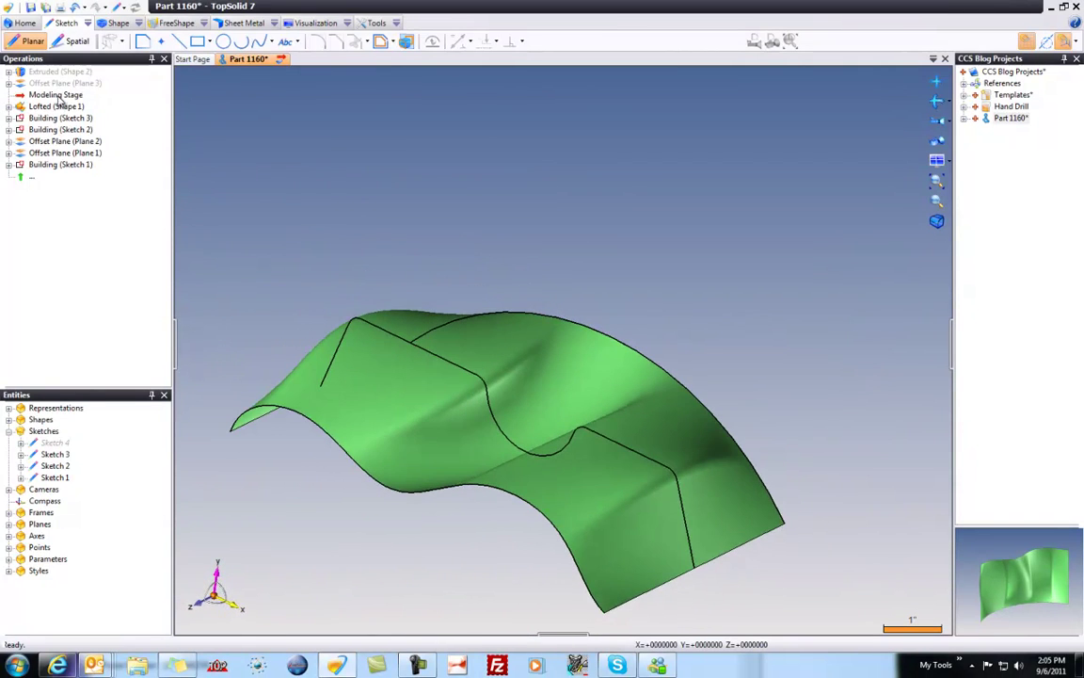
drag(59, 96, 66, 72)
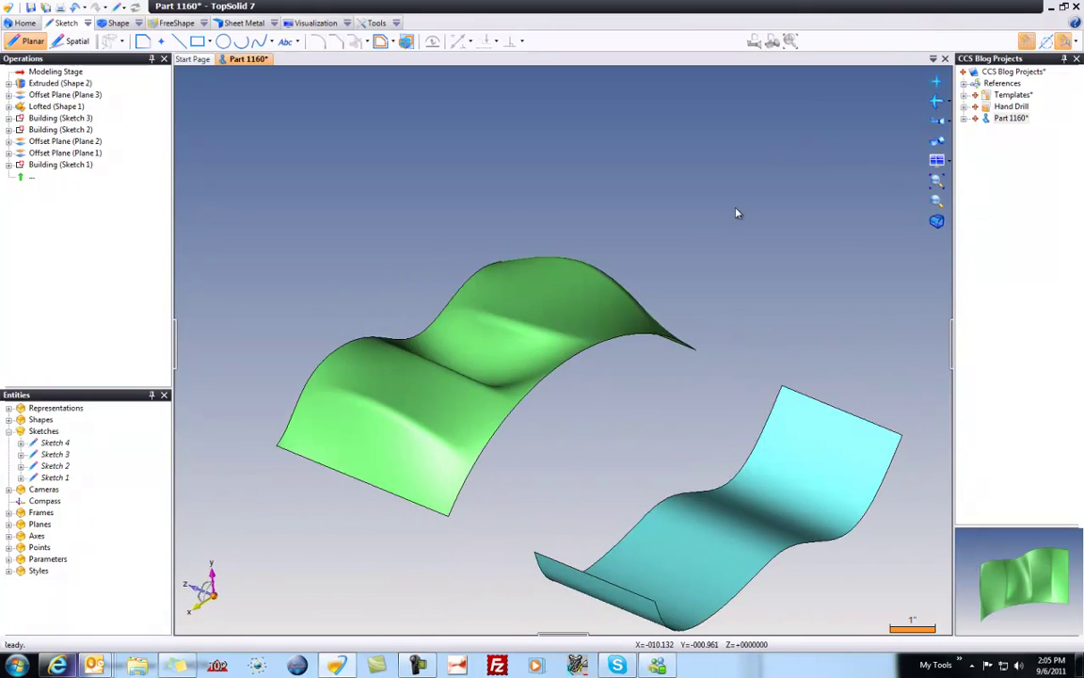
Step: Start a Lofted surface using the facing edges of the green lofted shape and the cyan extruded shape as profiles
click(117, 23)
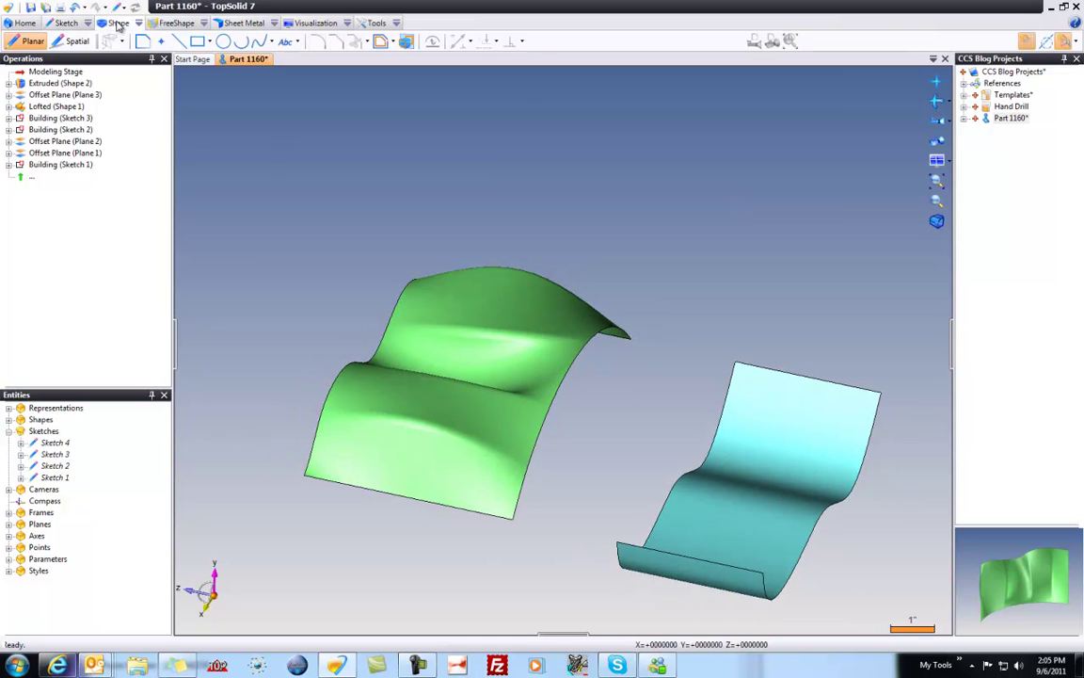
click(75, 43)
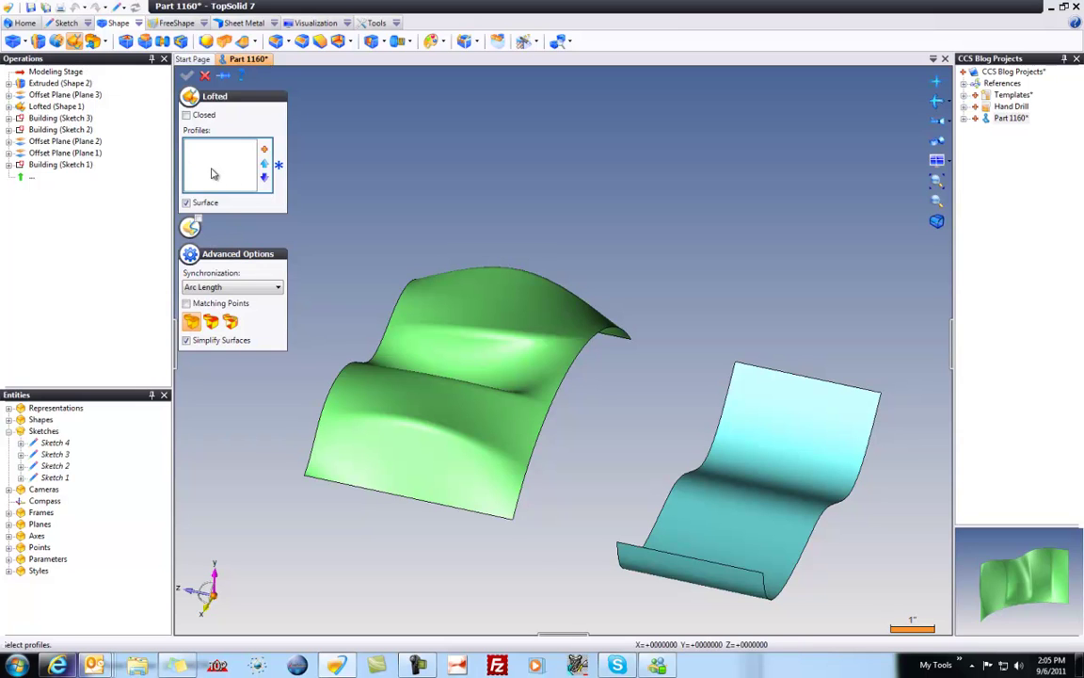
click(599, 352)
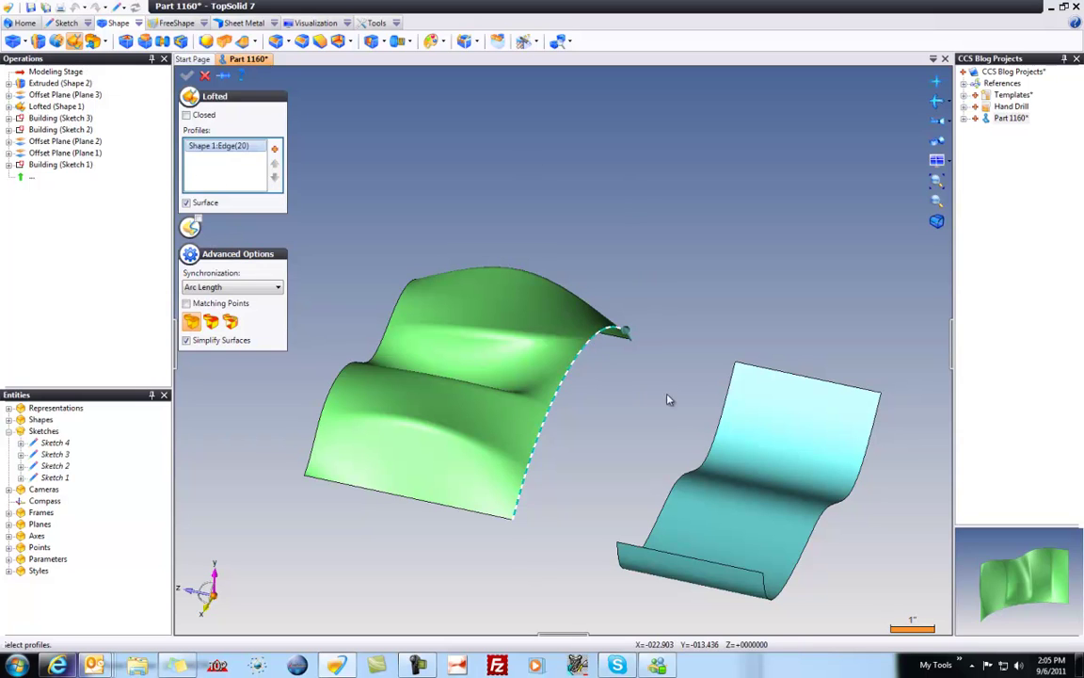
click(729, 403)
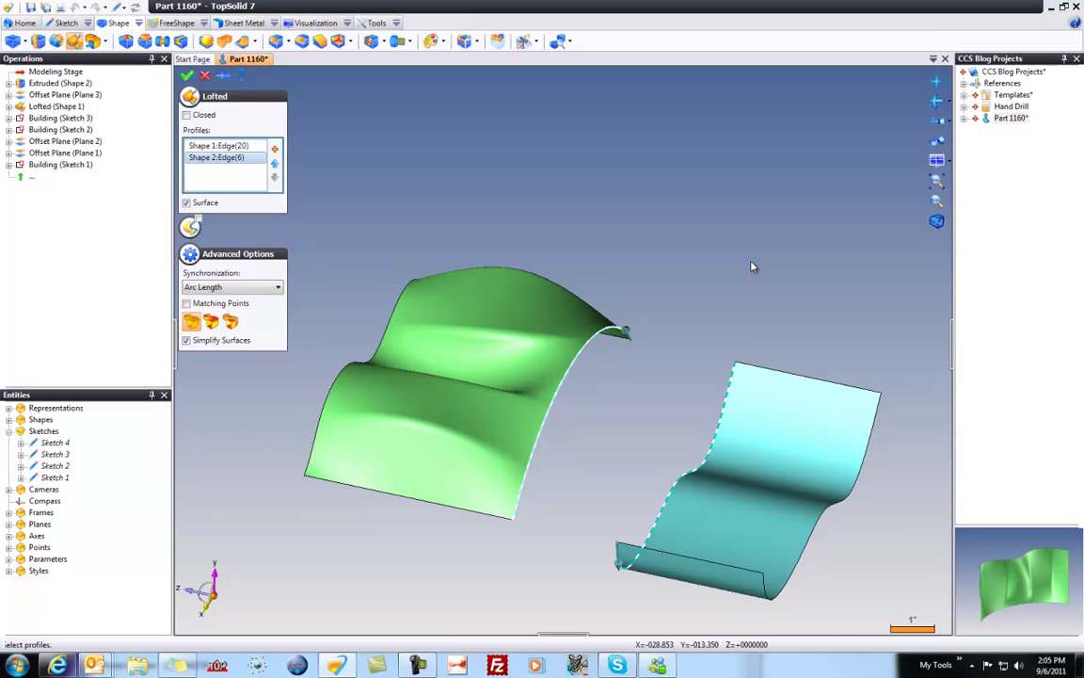
Step: Reverse the direction arrow on the green shape's edge profile to match the cyan edge's direction for the loft
key(F5)
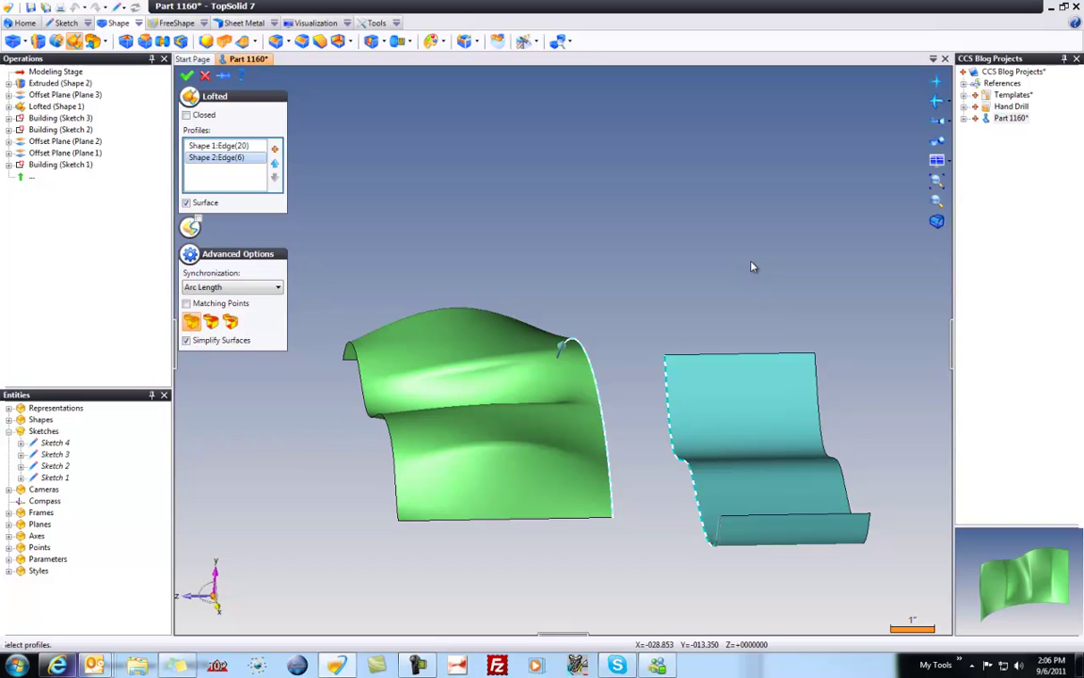
key(Left)
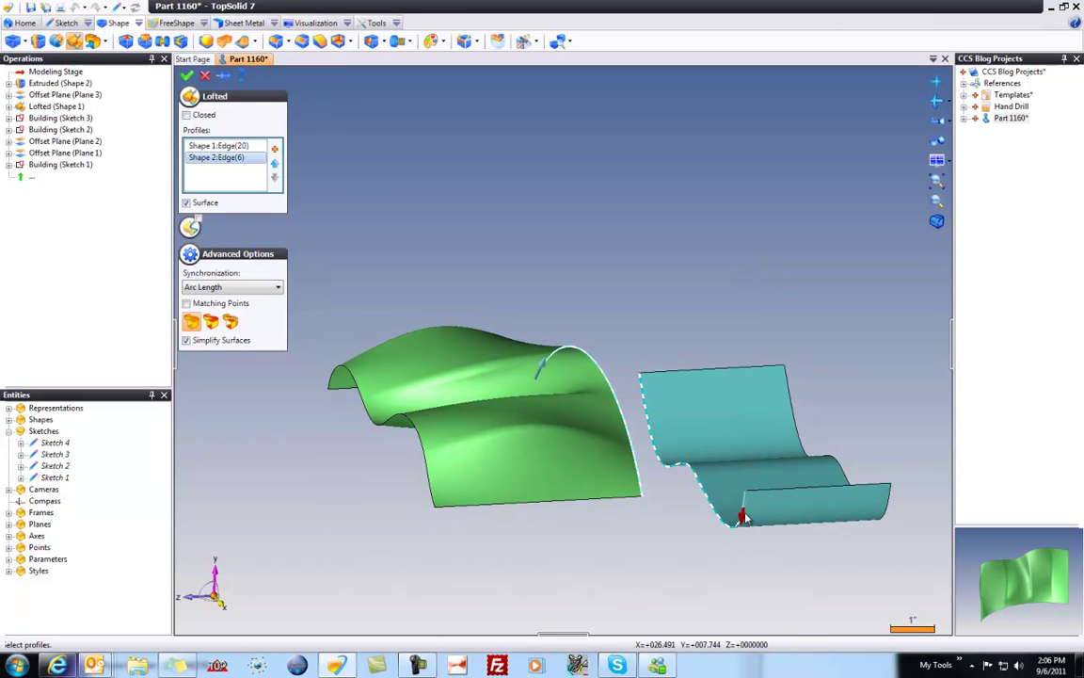
scroll(730, 471, up, 4)
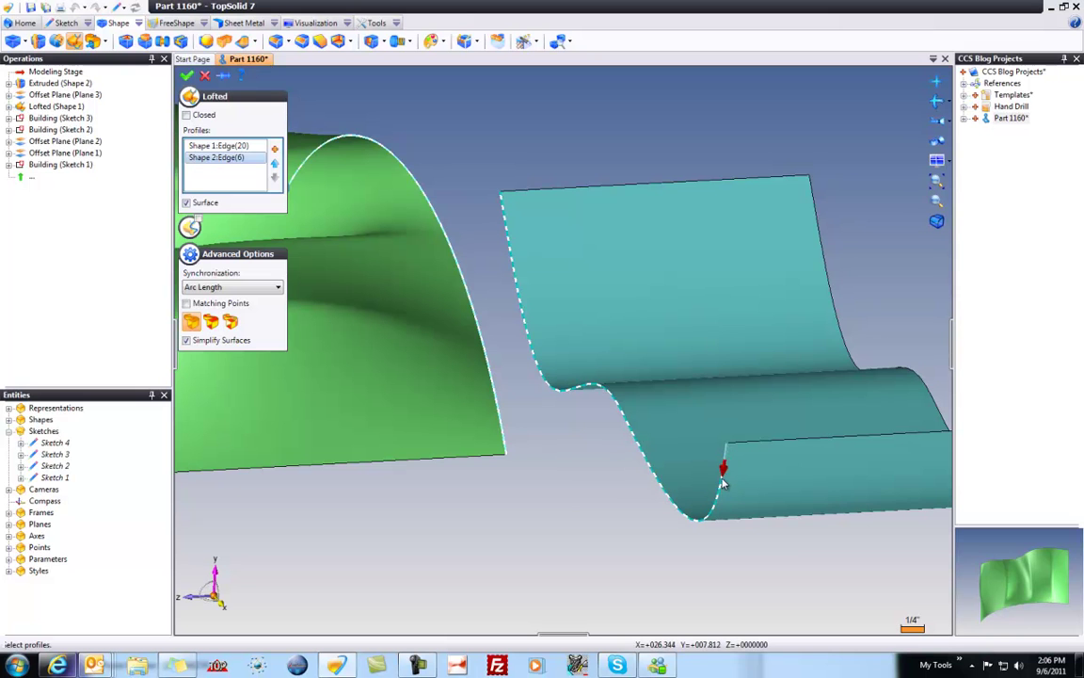
middle_drag(725, 474, 772, 230)
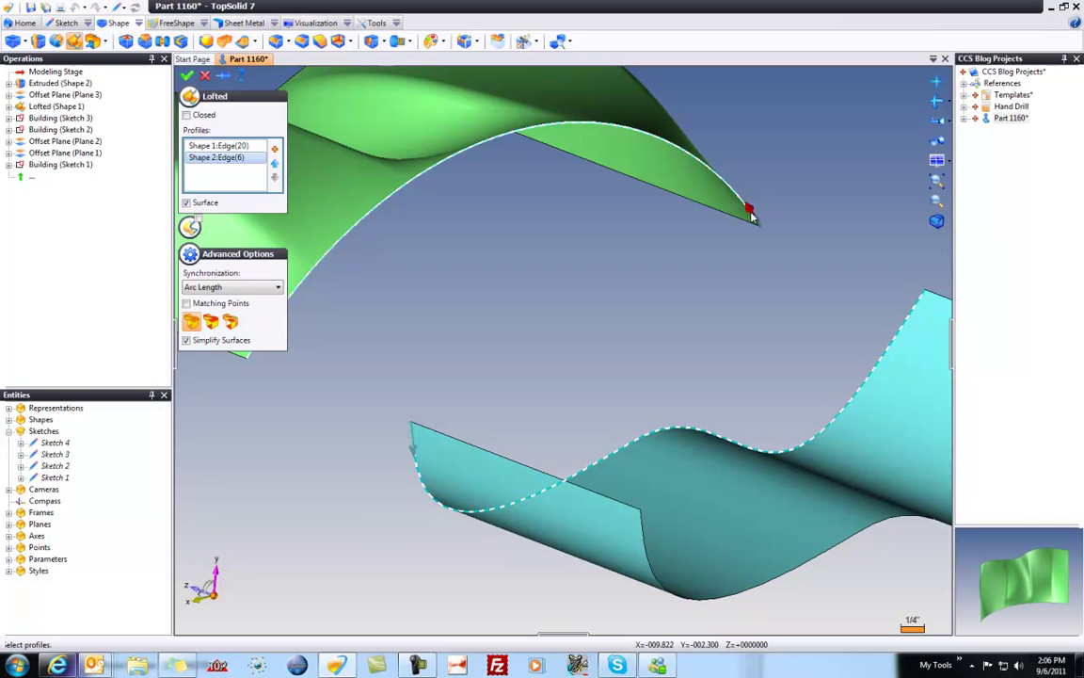
click(751, 214)
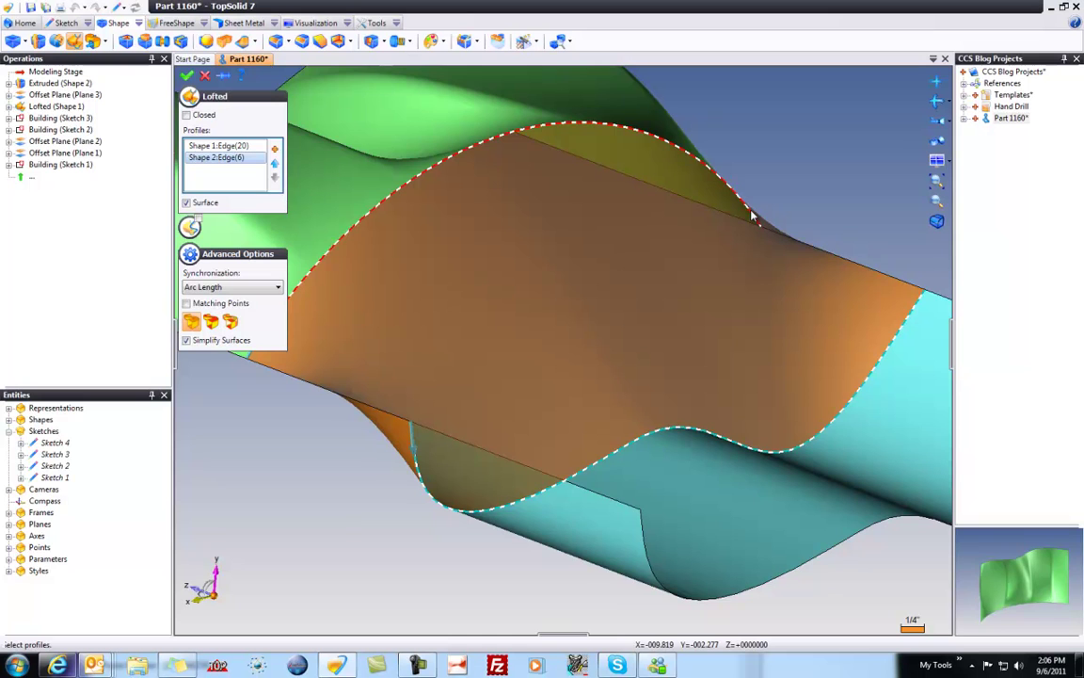
scroll(741, 320, down, 3)
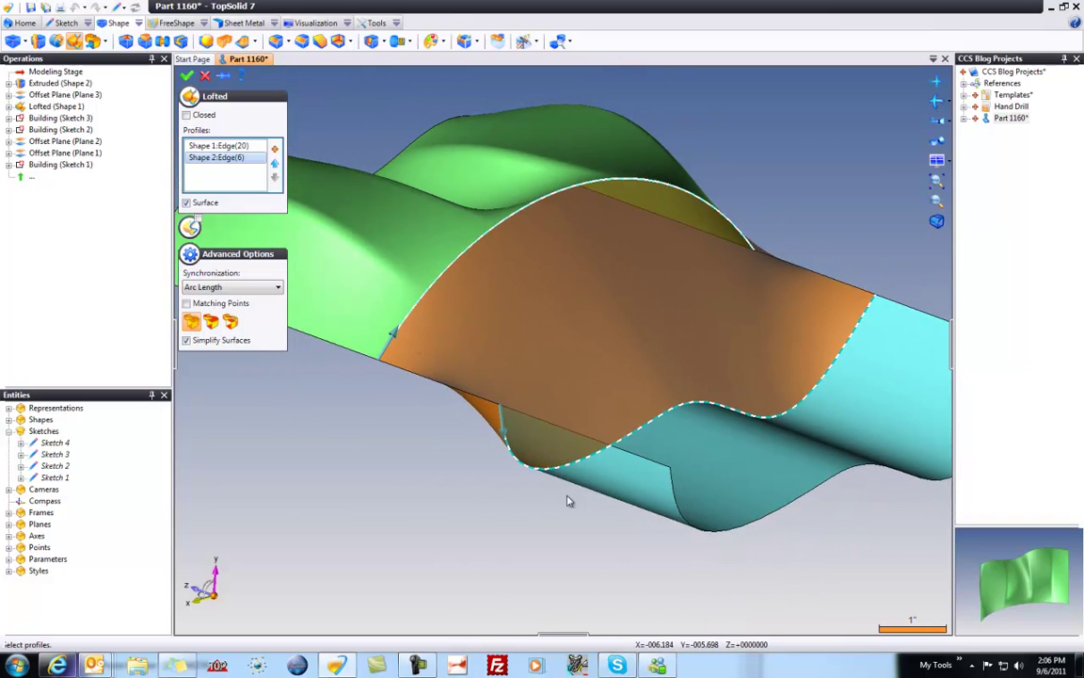
Step: Complete the lofted surface bridging the green shape's edge and the cyan shape's edge
middle_drag(407, 578, 379, 568)
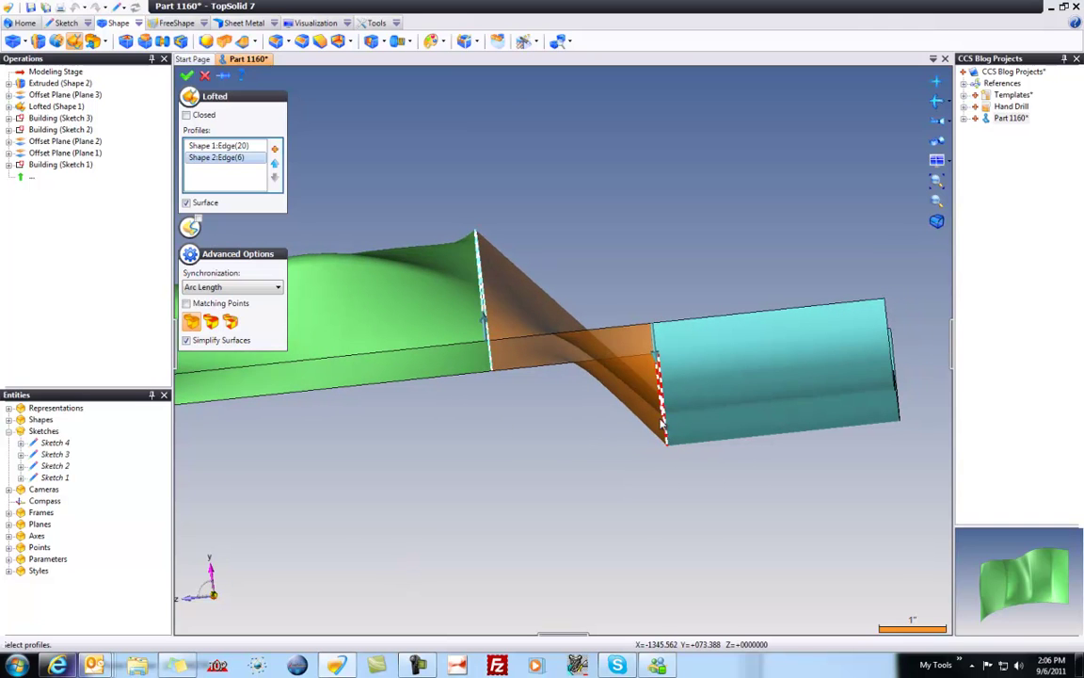
click(187, 75)
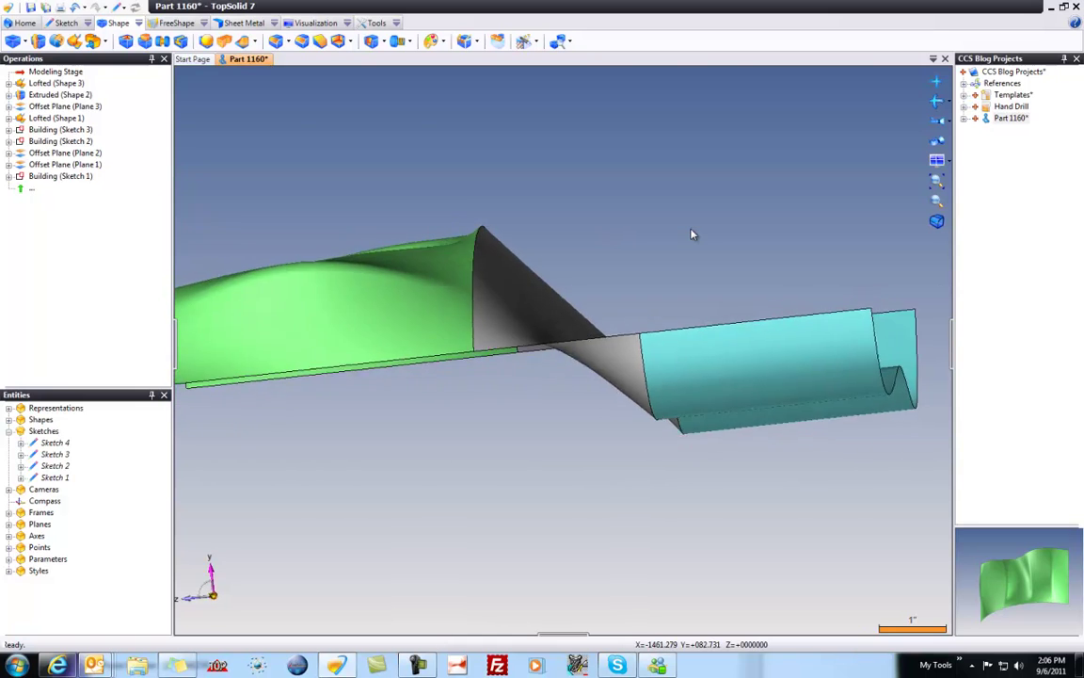
middle_drag(690, 234, 597, 194)
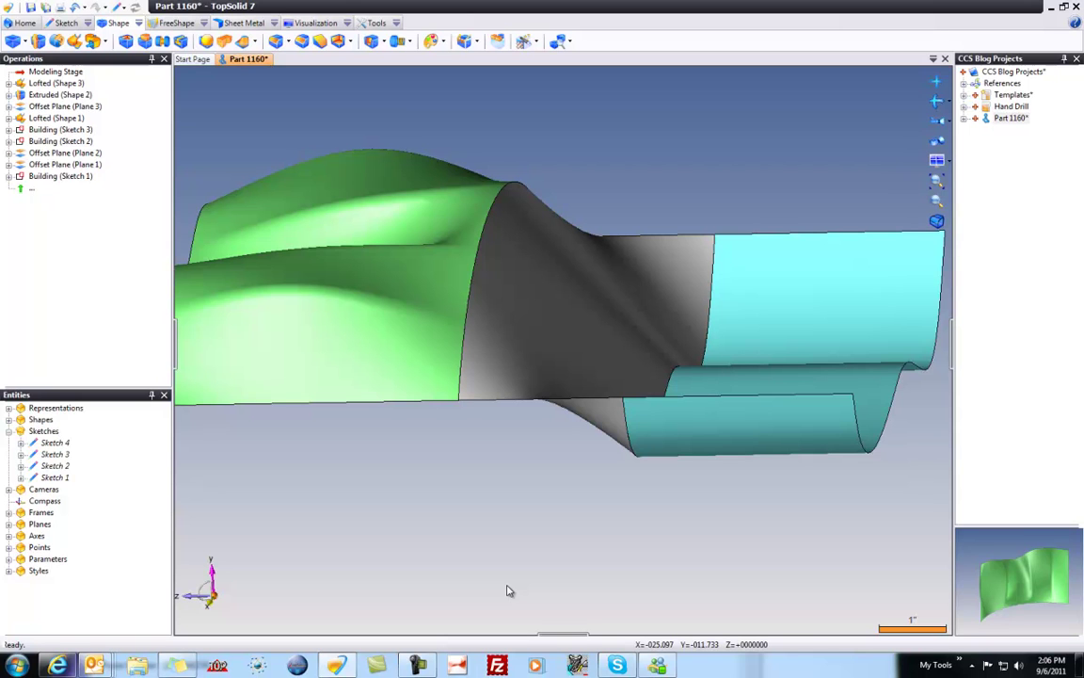
Step: Edit the bridging loft between the green and cyan surfaces and add a Tangent constraint on its green edge profile
right_click(549, 318)
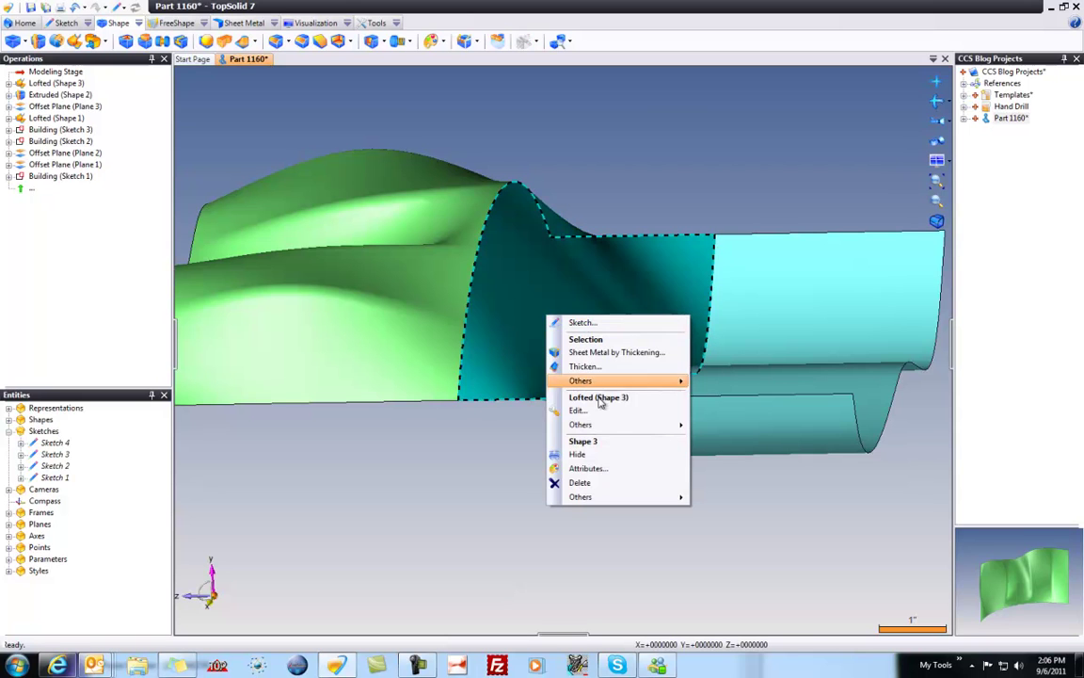
click(613, 414)
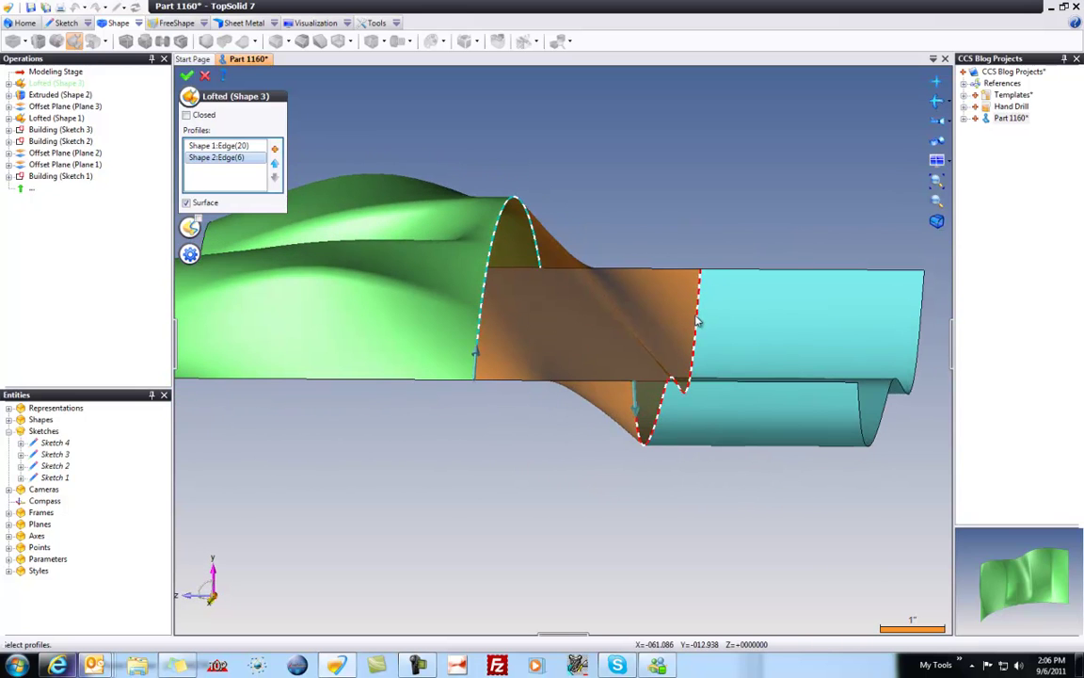
right_click(492, 212)
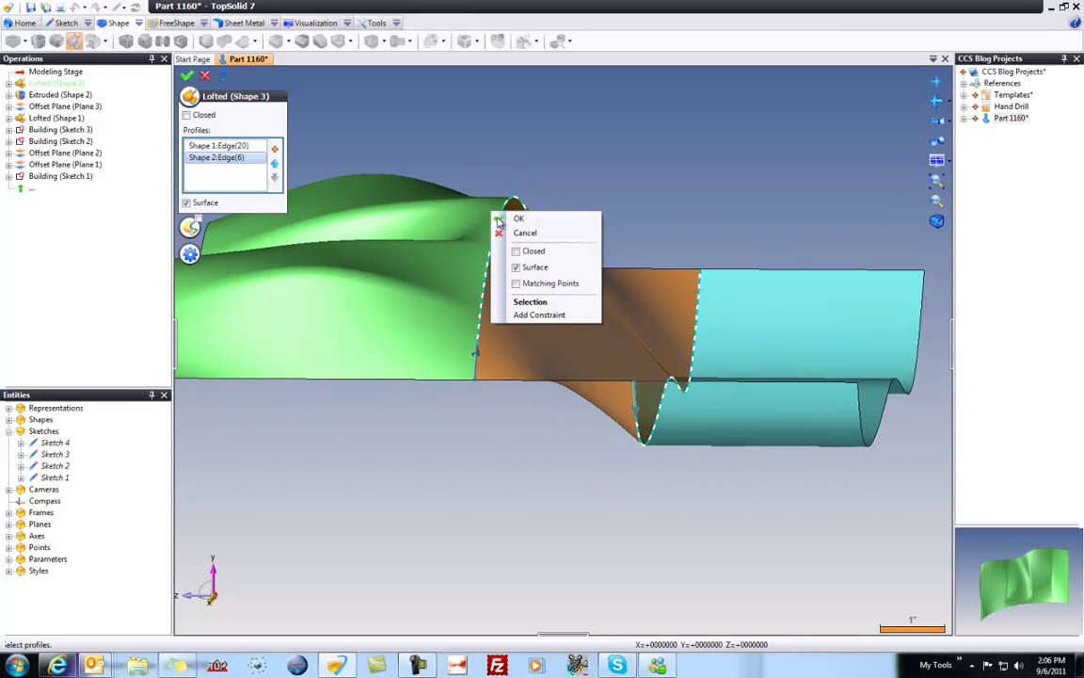
click(548, 315)
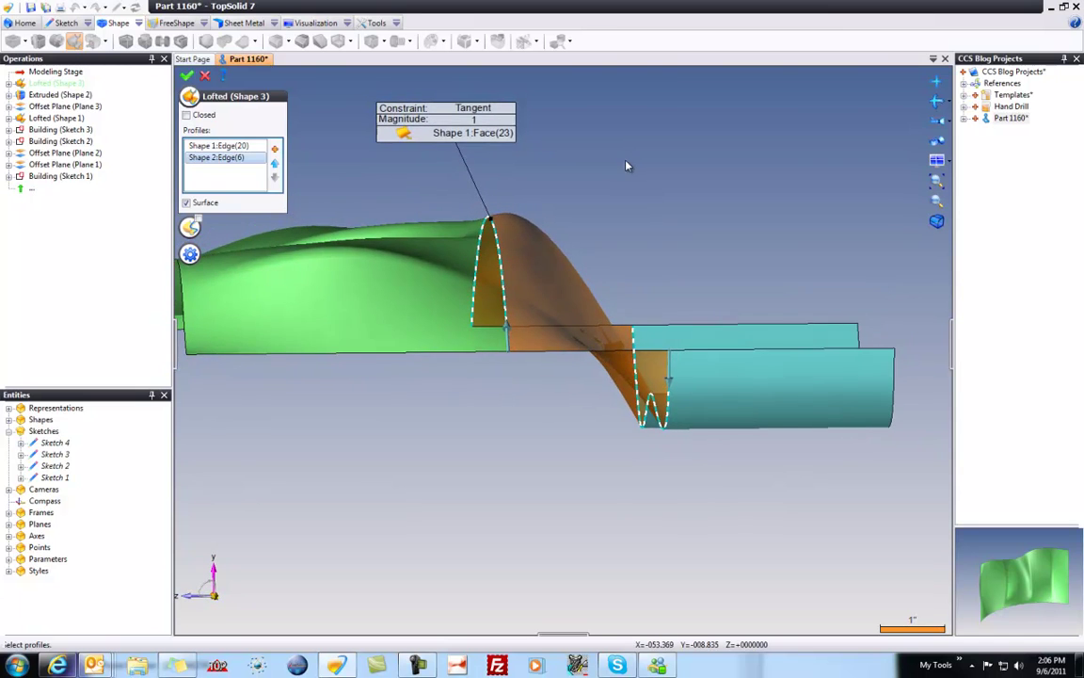
middle_drag(472, 114, 477, 113)
scroll(475, 114, up, 2)
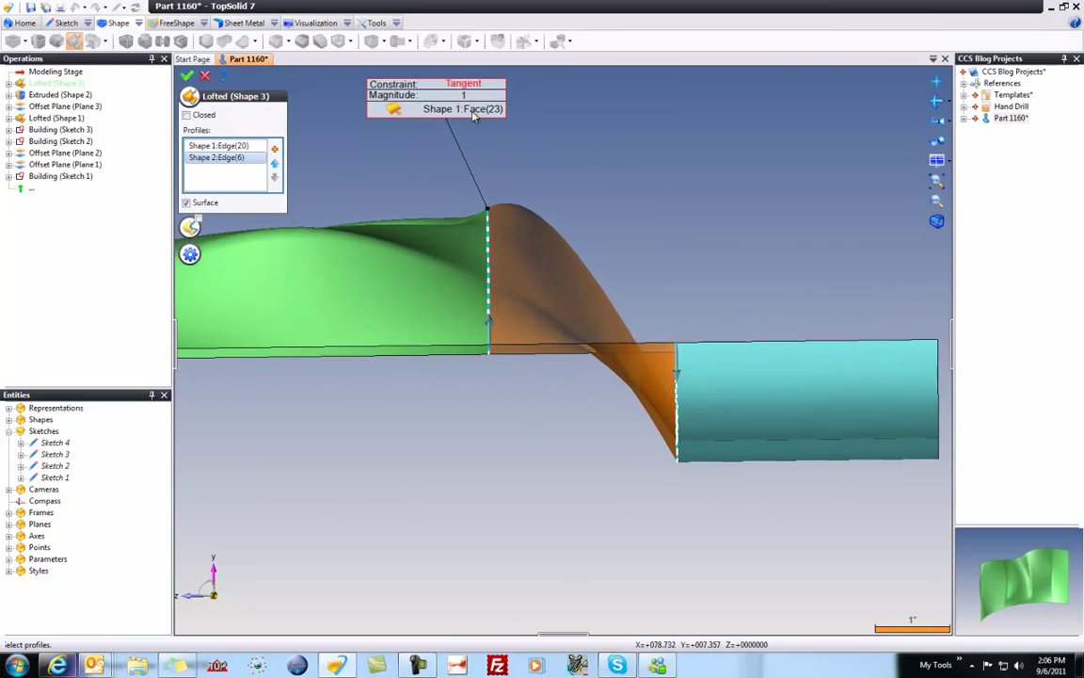
Step: Set the magnitude of the green edge's Tangent constraint to 0.5
click(463, 96)
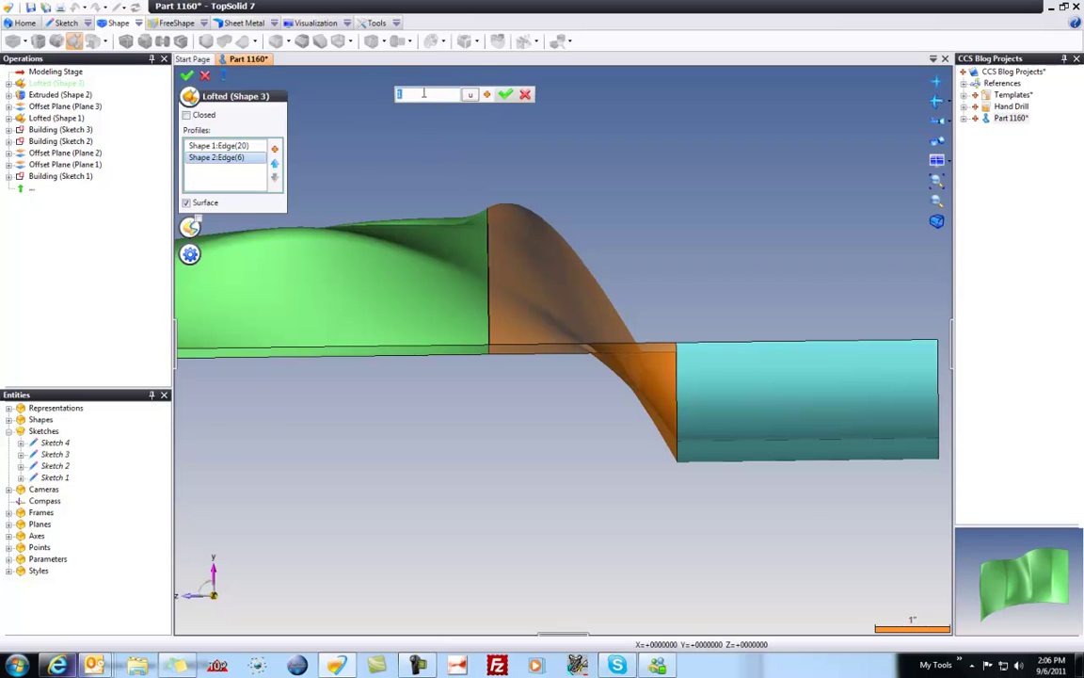
text(.5)
key(Return)
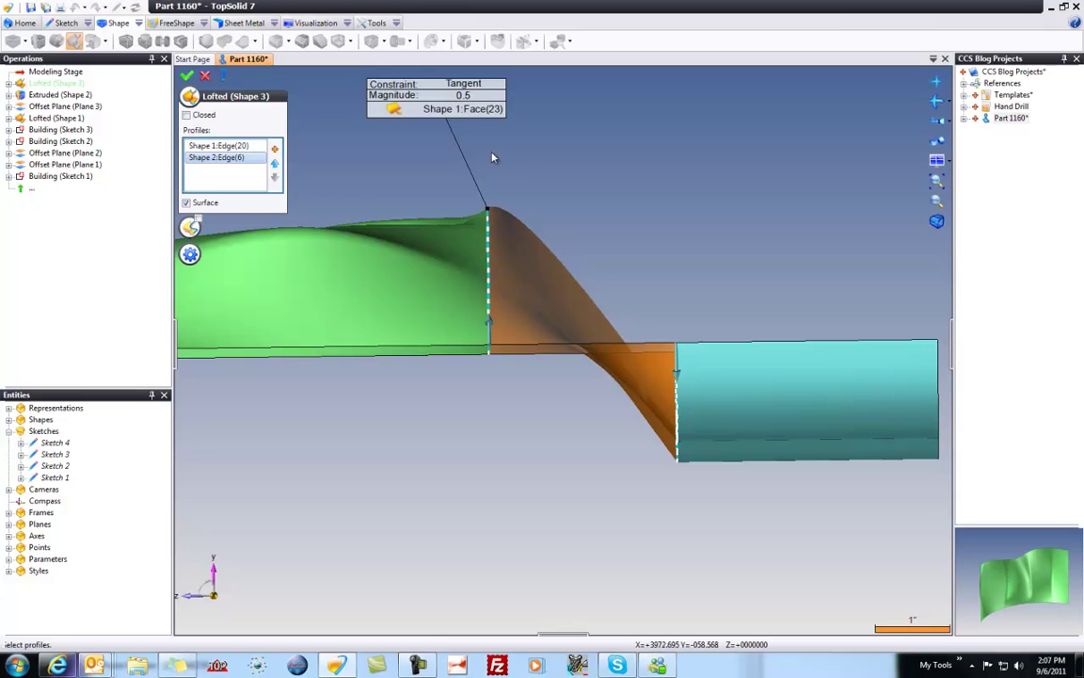
scroll(456, 179, up, 5)
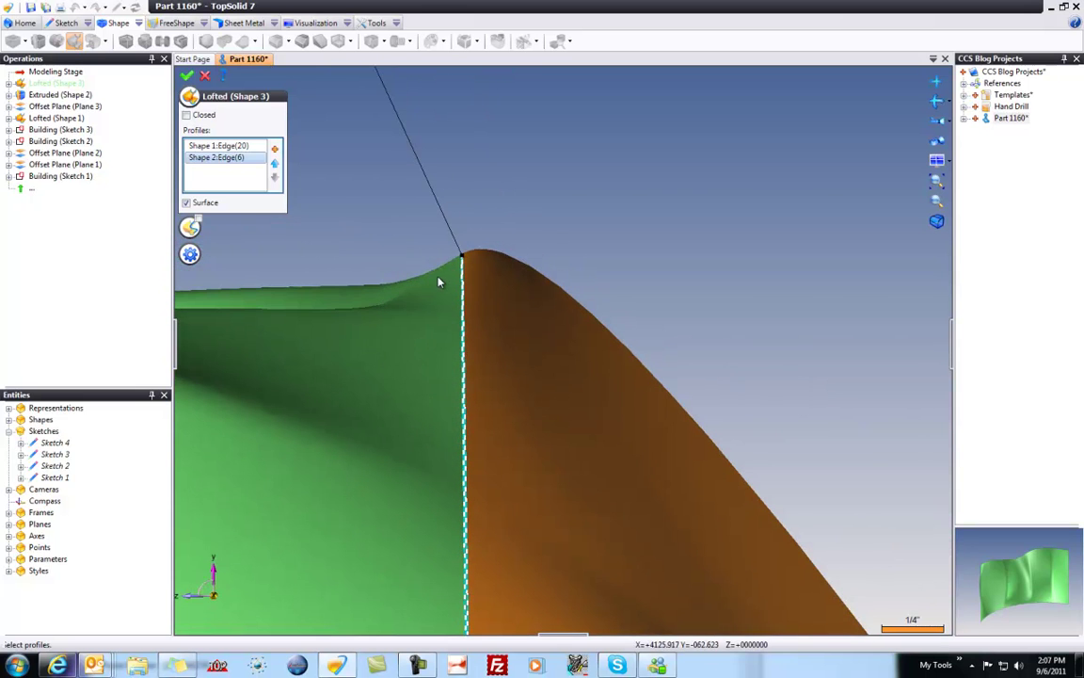
scroll(524, 275, down, 4)
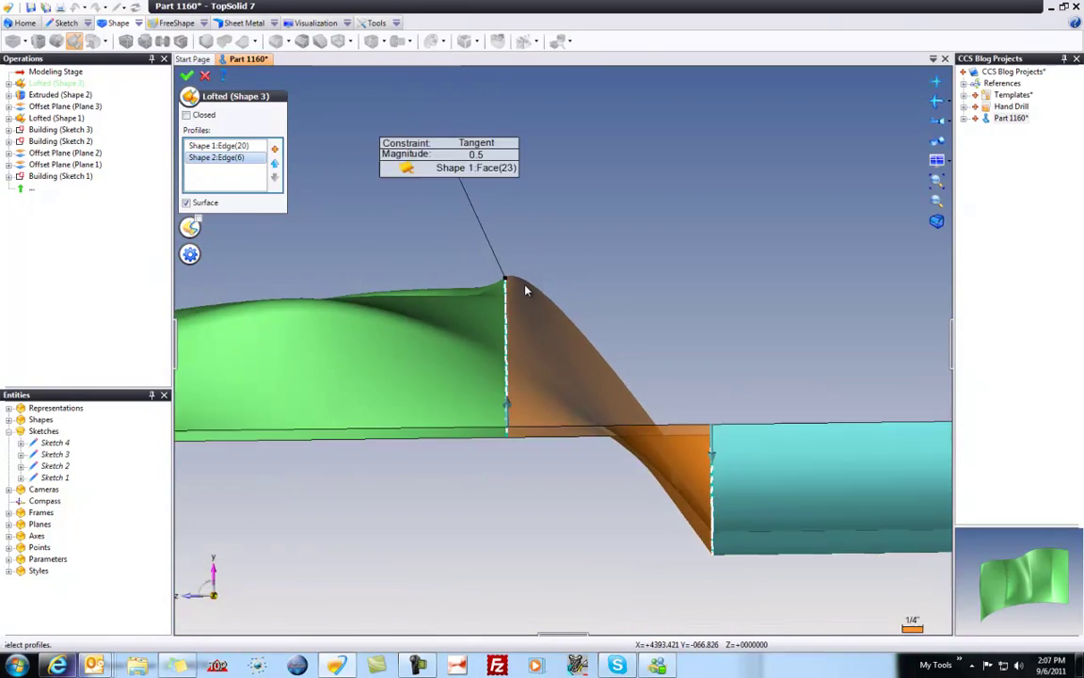
Step: Set the magnitude of the green edge's Tangent constraint to 2
click(485, 166)
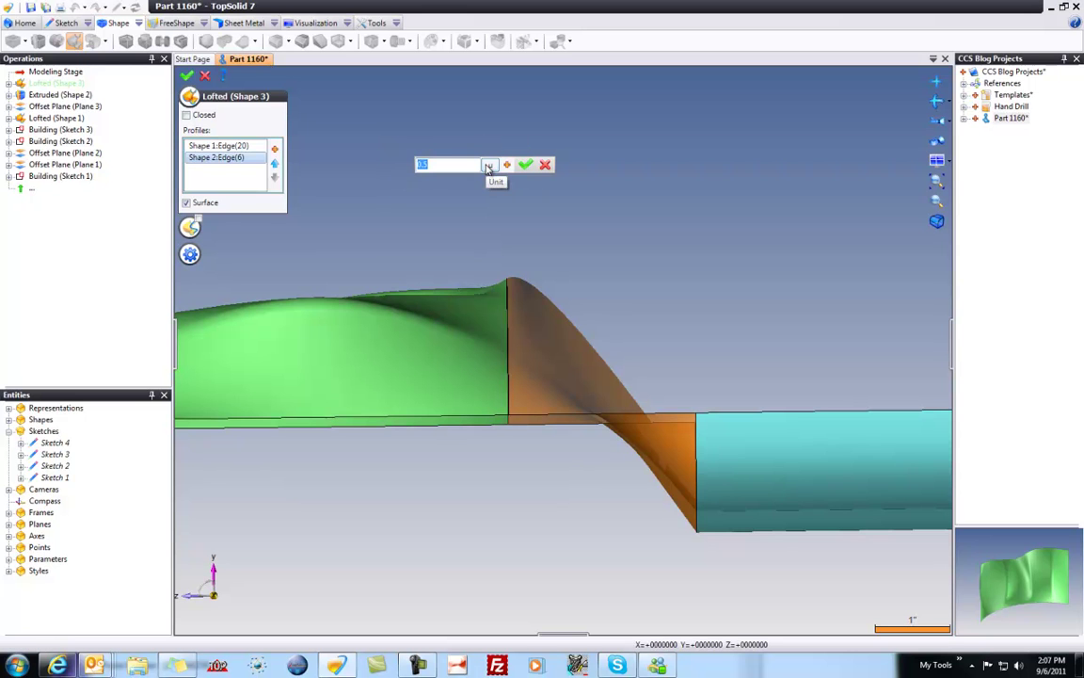
key(Return)
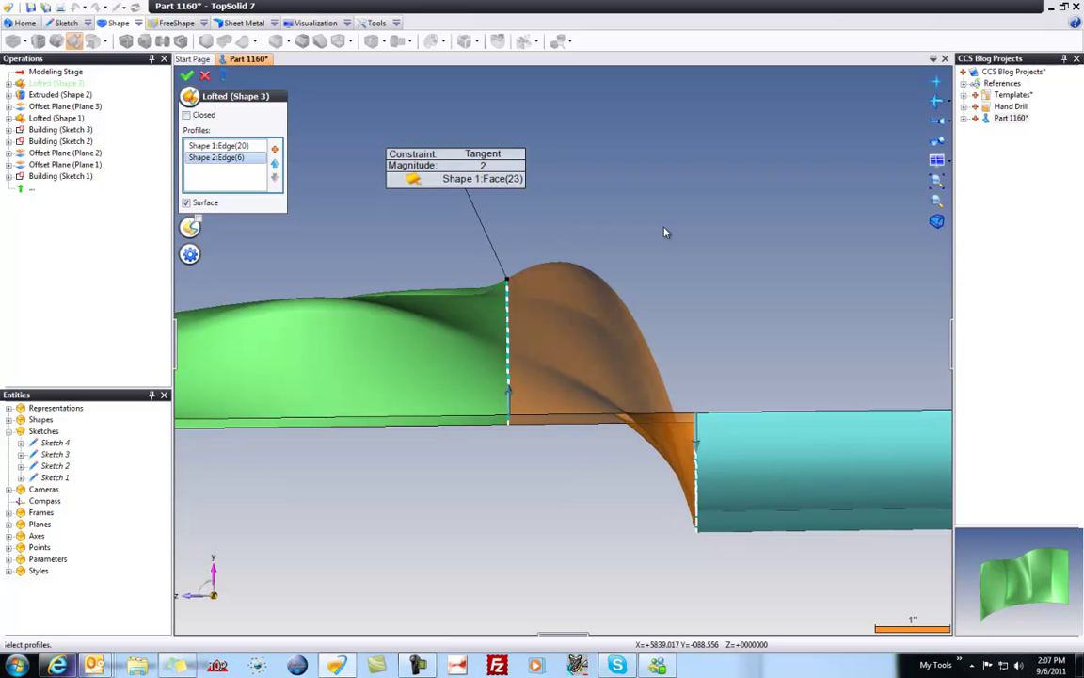
middle_drag(726, 416, 542, 186)
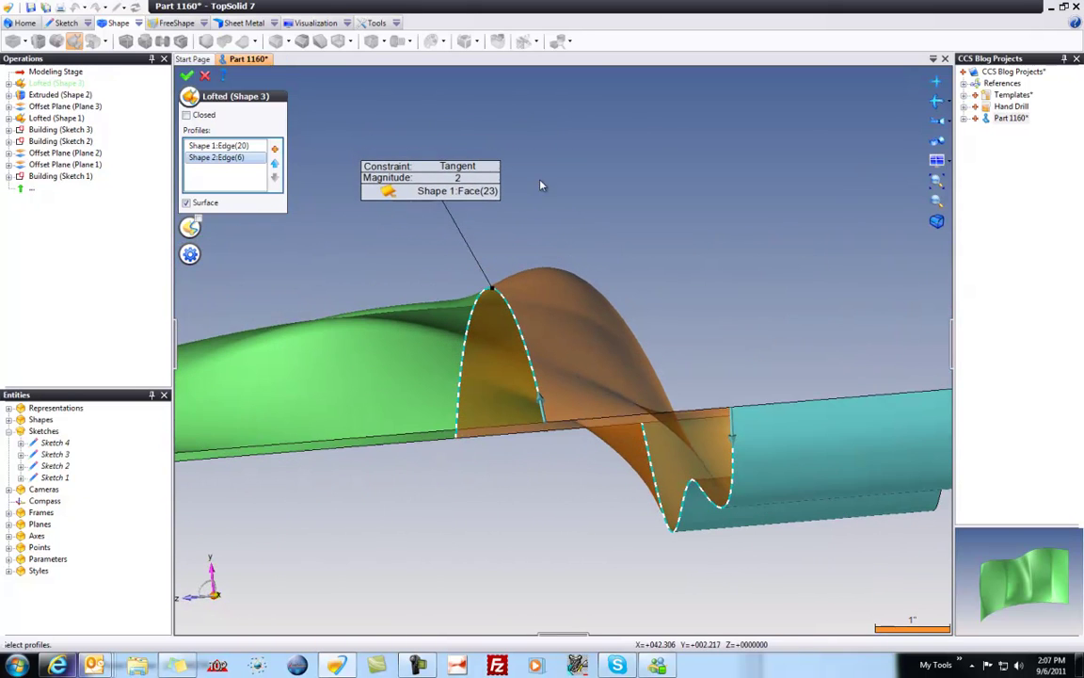
Step: Set the magnitude of the green edge's Tangent constraint to 1
double_click(460, 179)
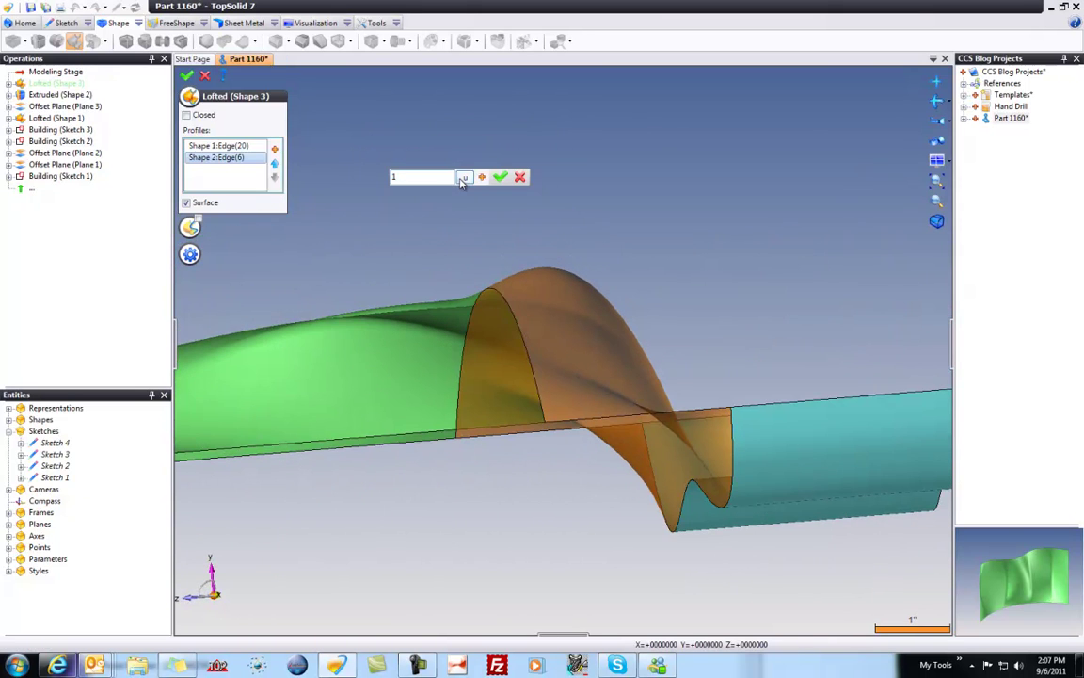
key(Return)
middle_drag(460, 179, 462, 183)
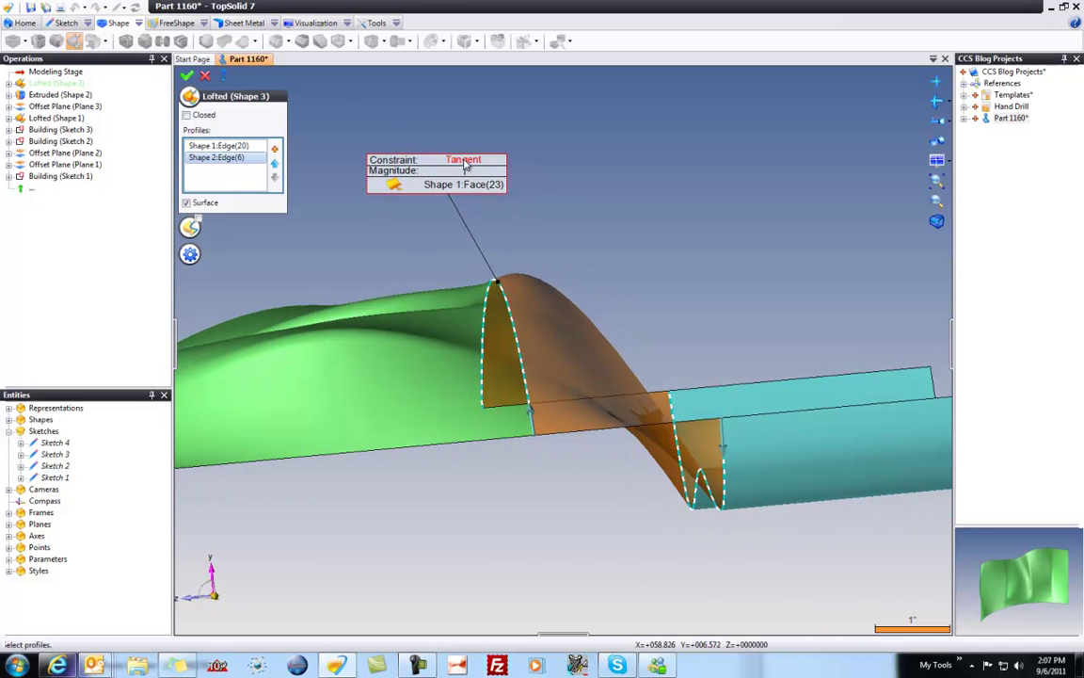
Step: Switch the constraint on the loft's green edge from Tangent to Curvature
click(464, 161)
click(464, 160)
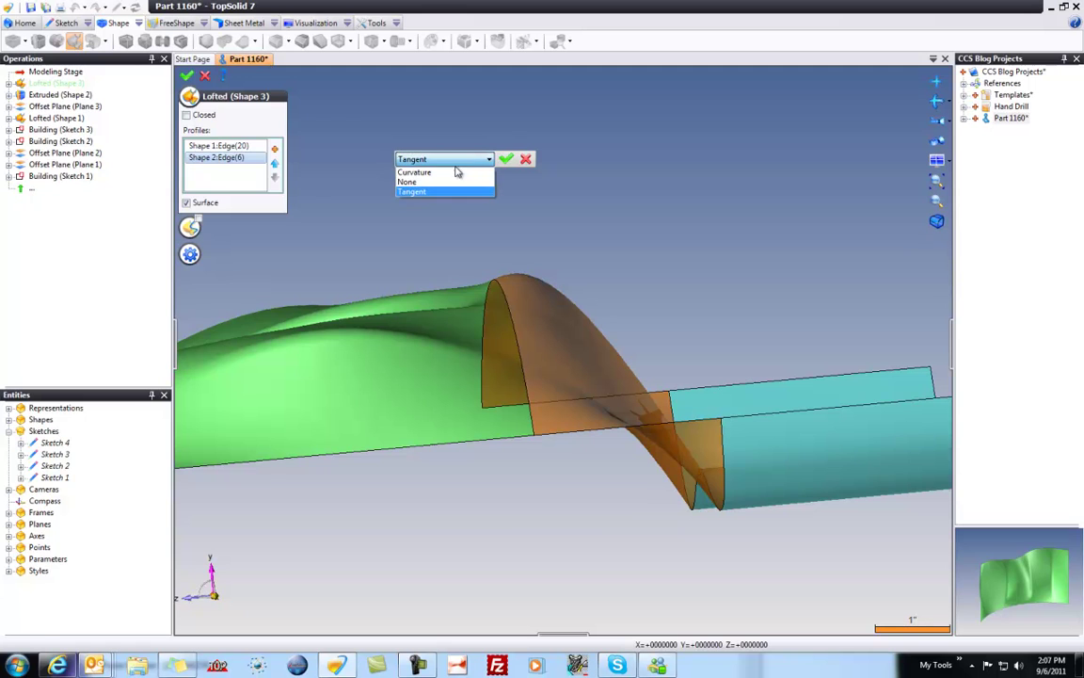
click(446, 172)
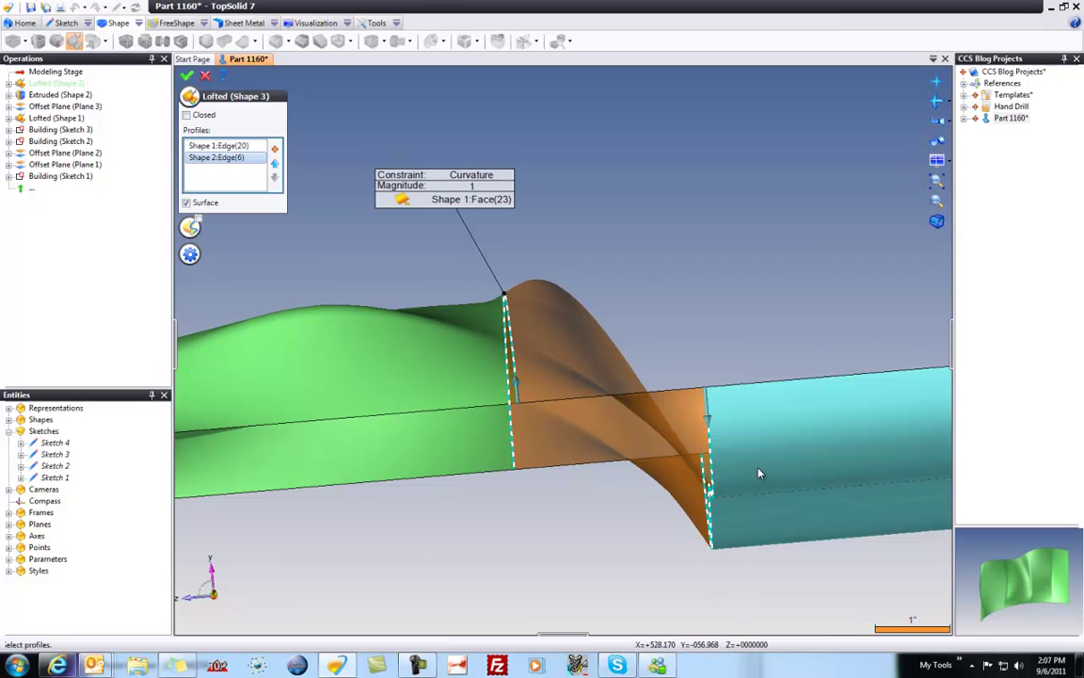
Step: Add a Curvature constraint on the loft's cyan edge profile and apply the edits to the loft
middle_drag(760, 472, 715, 425)
right_click(716, 425)
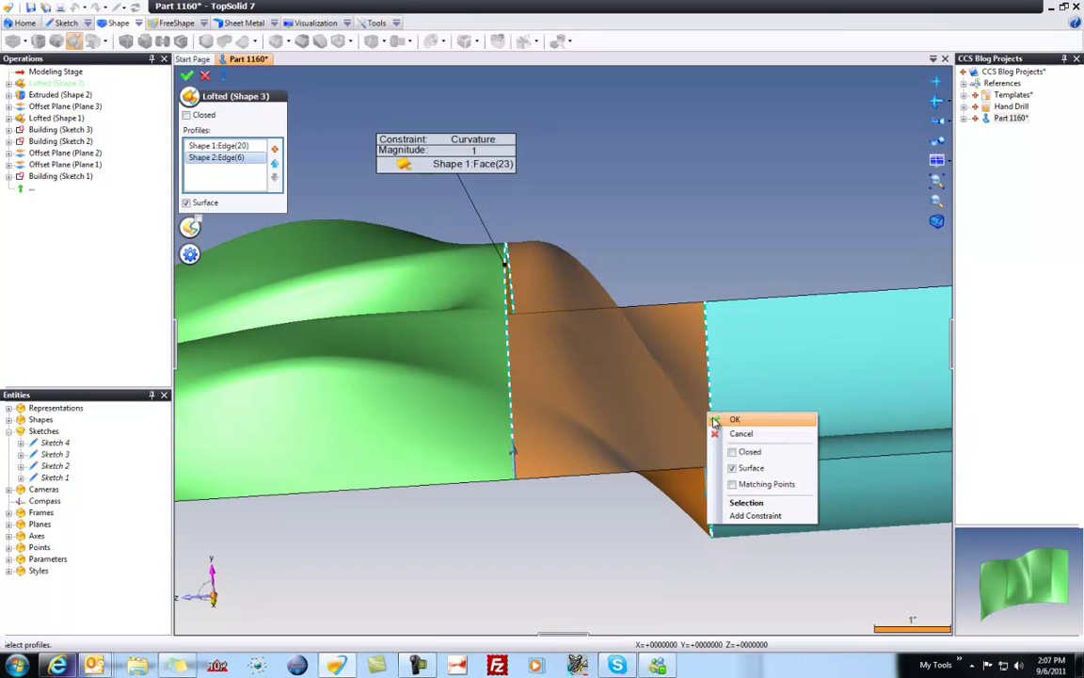
click(739, 513)
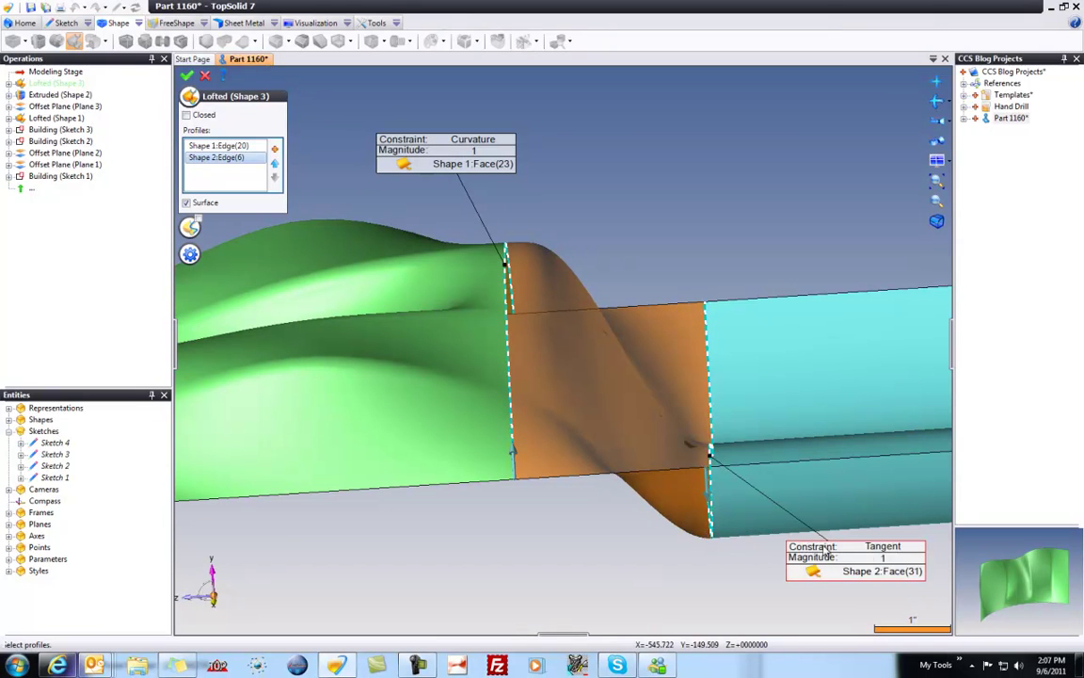
double_click(894, 556)
click(875, 546)
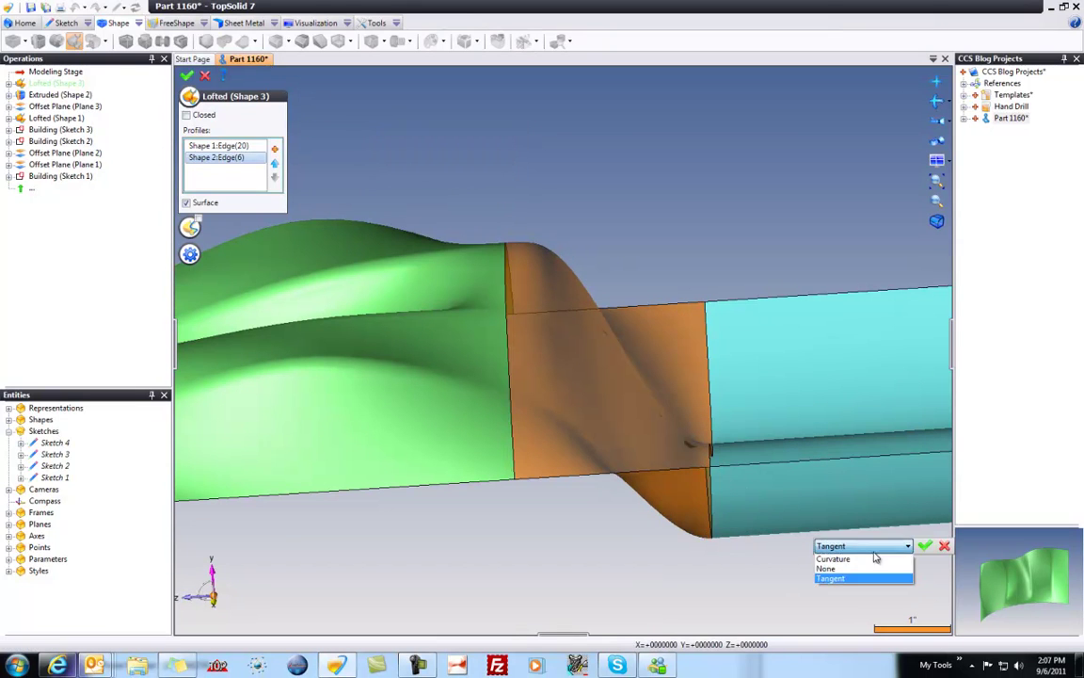
click(874, 559)
click(926, 546)
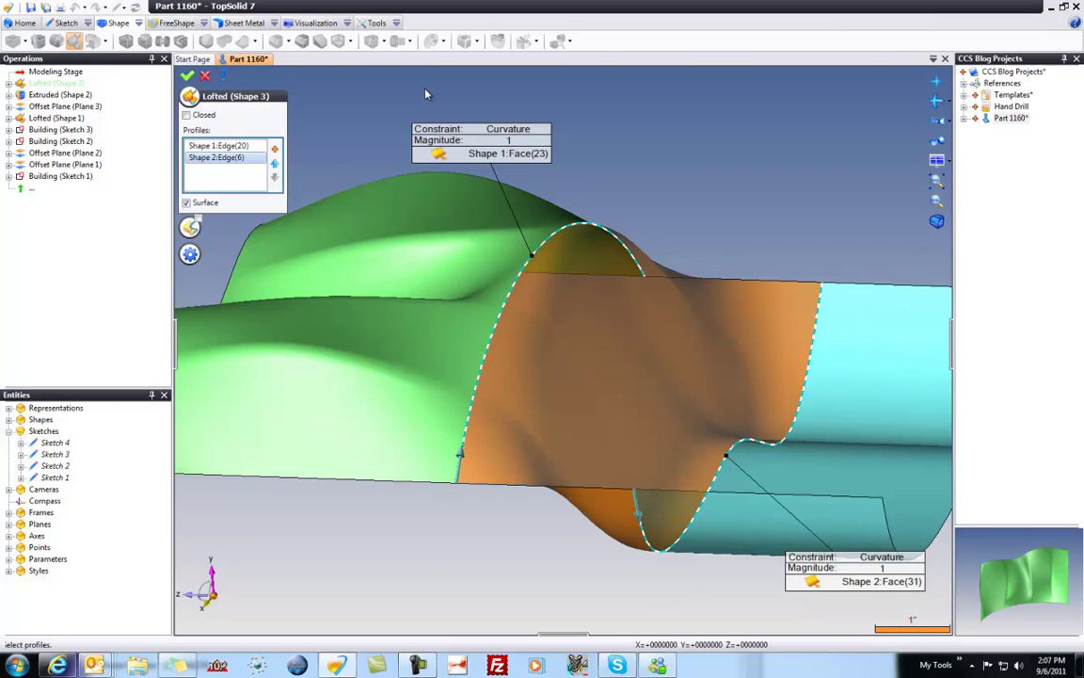
key(Return)
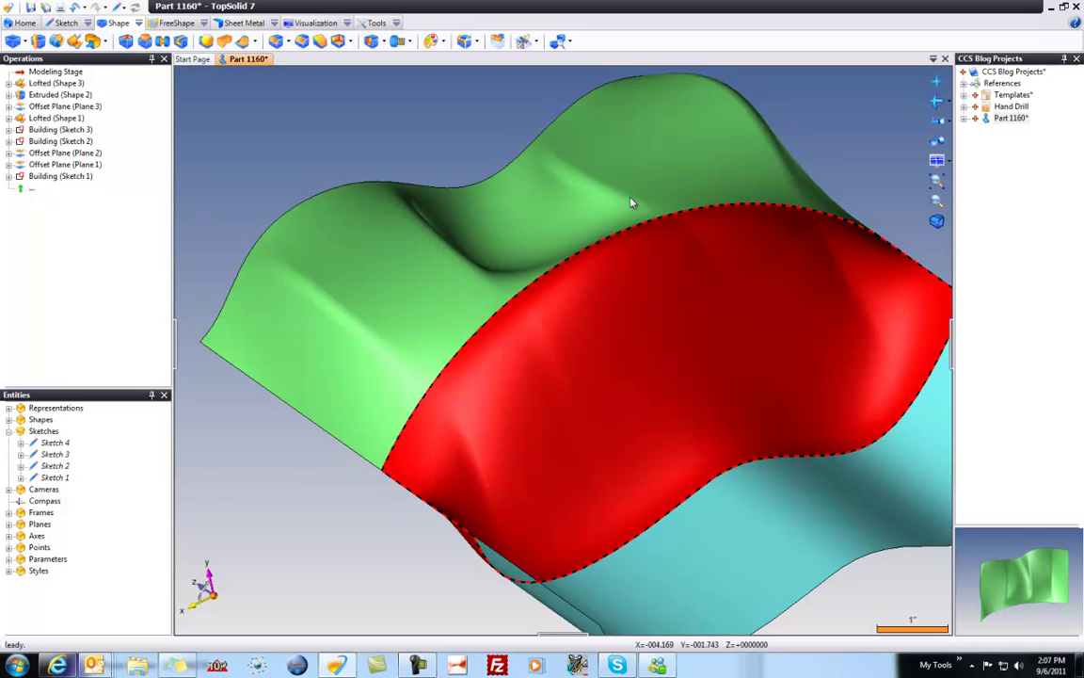
Step: Show the sketches behind the green lofted surface and pull the Sketch 3 arc slightly downward in the 3D view
middle_drag(685, 431, 447, 473)
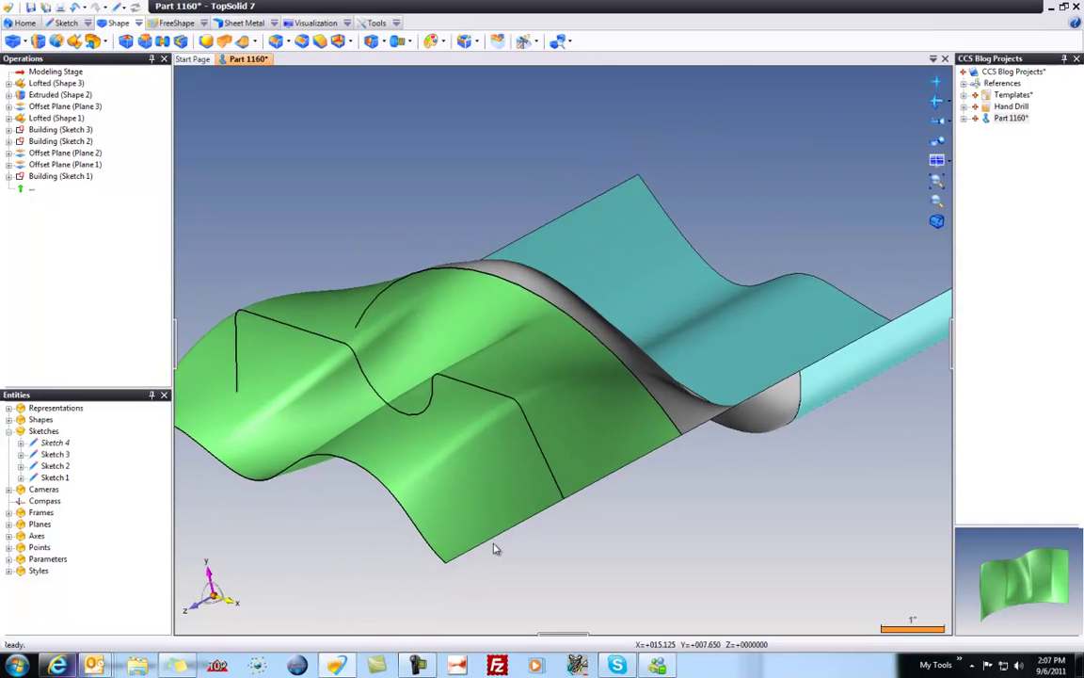
click(490, 278)
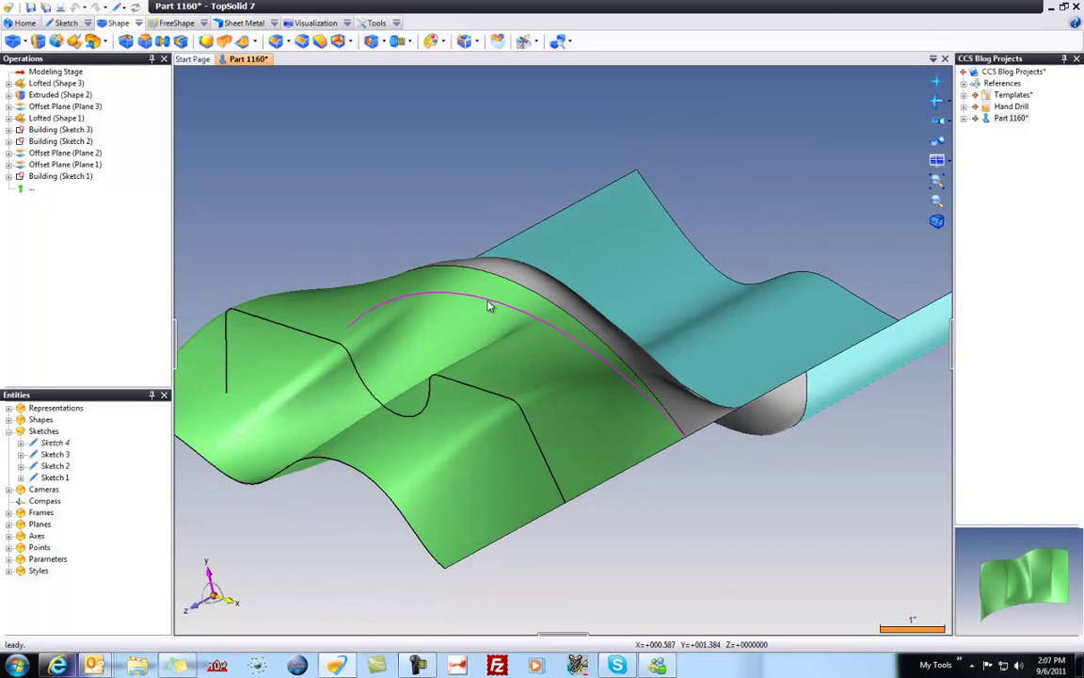
drag(490, 306, 490, 308)
middle_drag(662, 623, 406, 529)
middle_drag(508, 566, 365, 461)
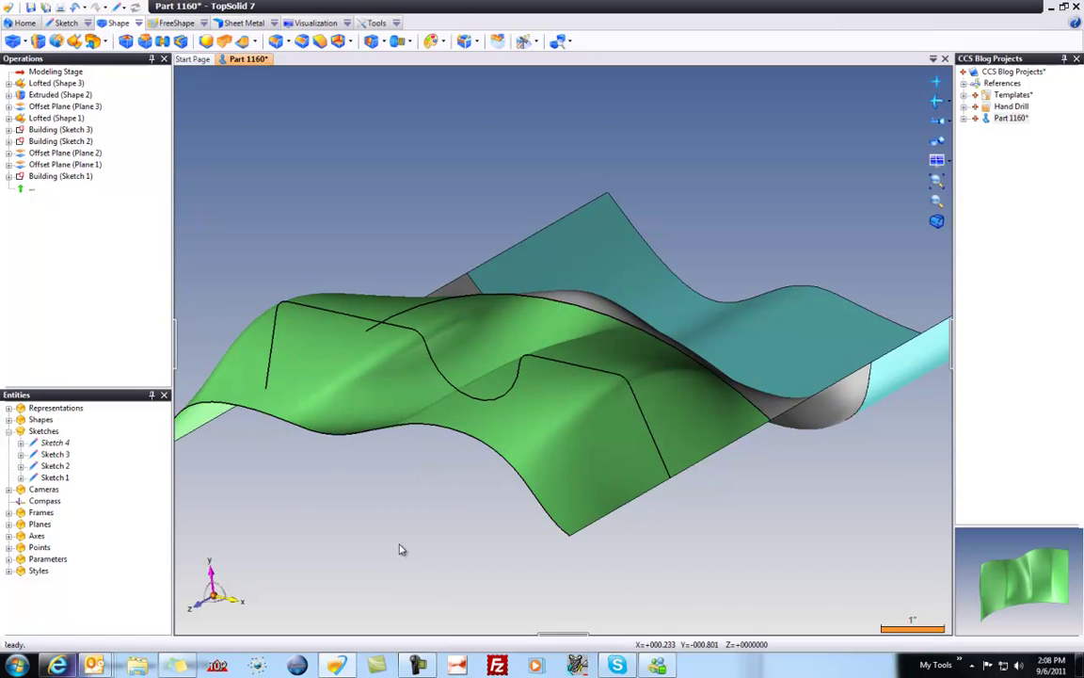
Step: Pull the rounded corner beside Sketch 2's central dip slightly inward to reshape the green lofted surface
mouse_move(400, 549)
middle_down()
mouse_move(400, 508)
mouse_move(412, 547)
middle_up()
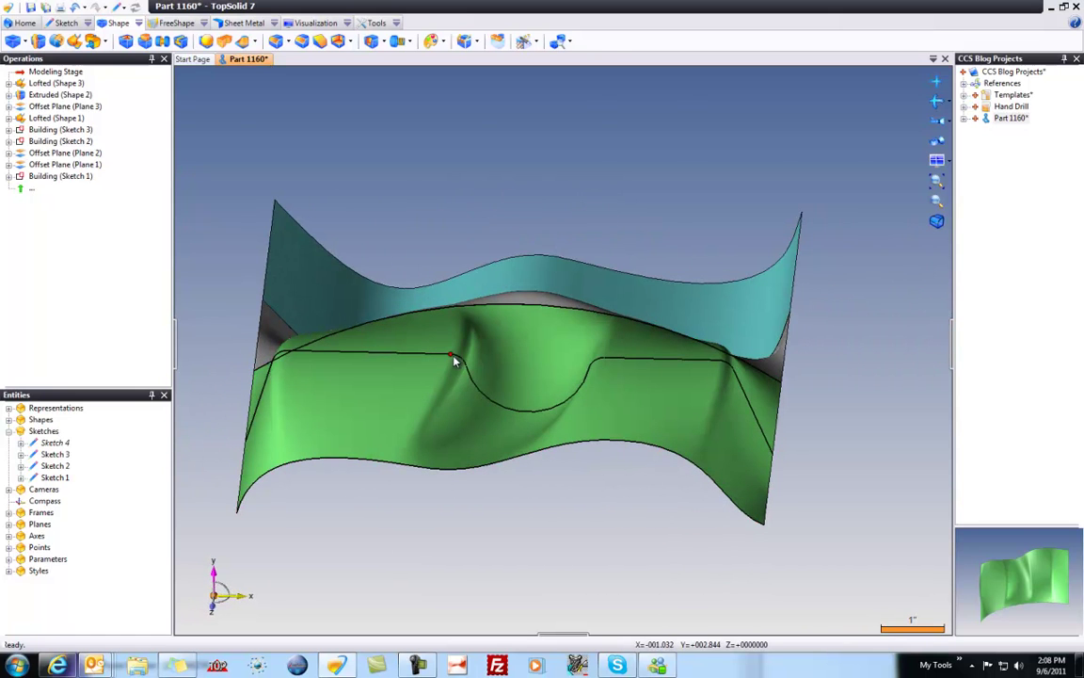
mouse_move(459, 361)
mouse_down()
mouse_move(433, 360)
mouse_move(475, 356)
mouse_up()
key(Left)
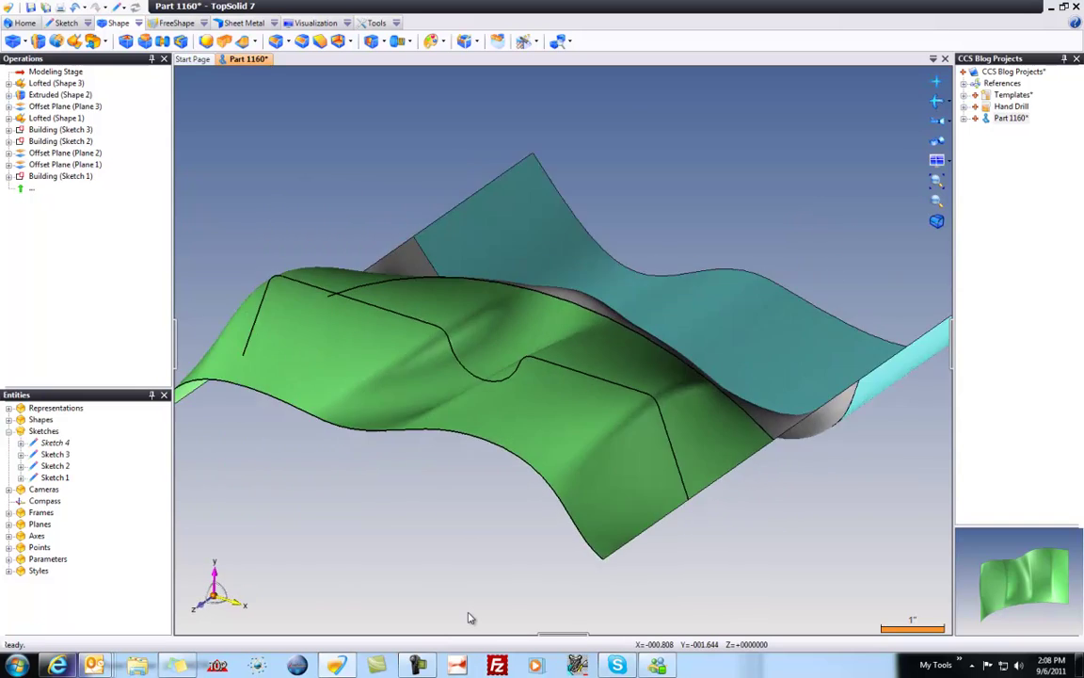
key(Left)
key(Left)
key(Left)
key(Left)
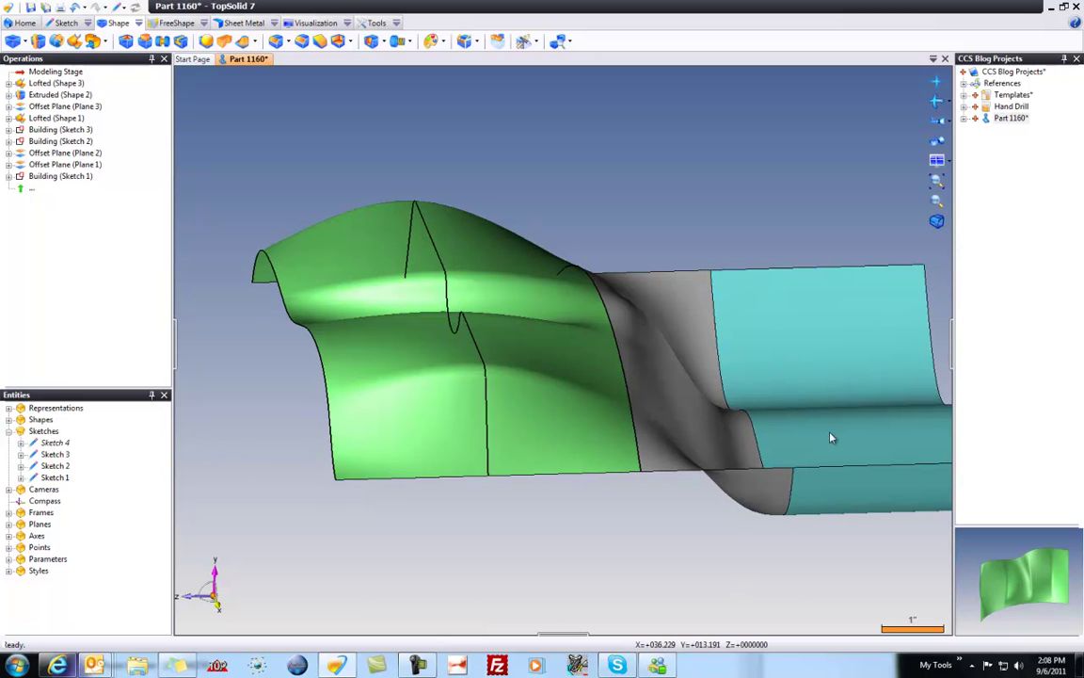
Step: Show Sketch 4 along the cyan extruded surface's edge and examine the cyan surface and bridging loft from several angles
middle_drag(859, 440, 702, 480)
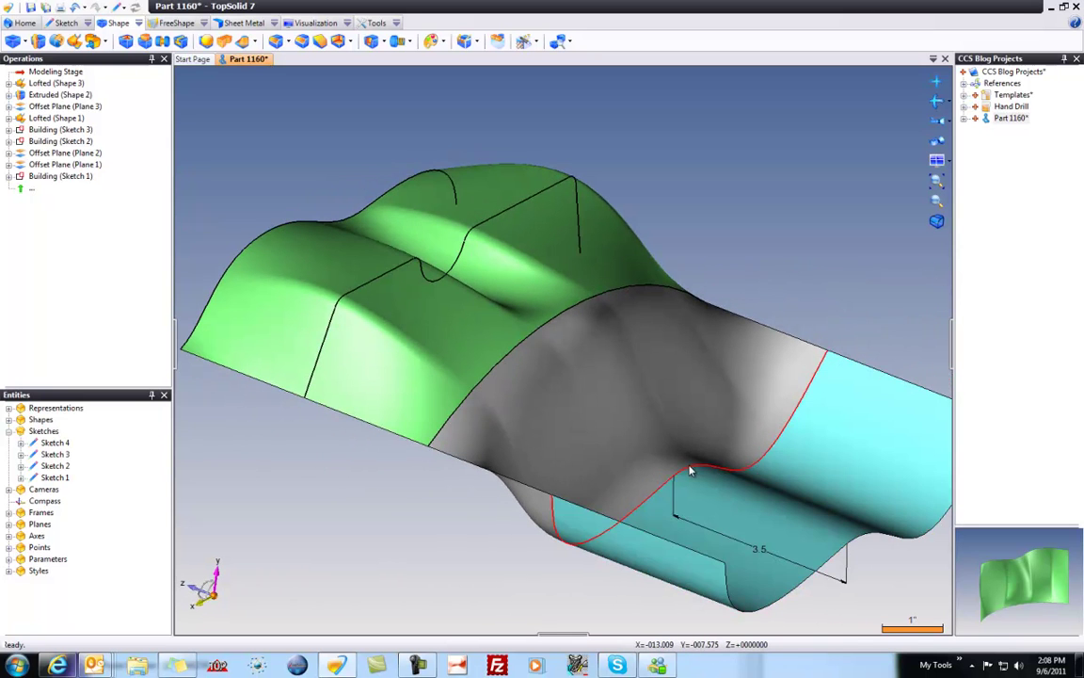
key(Right)
key(Right)
key(Right)
key(Right)
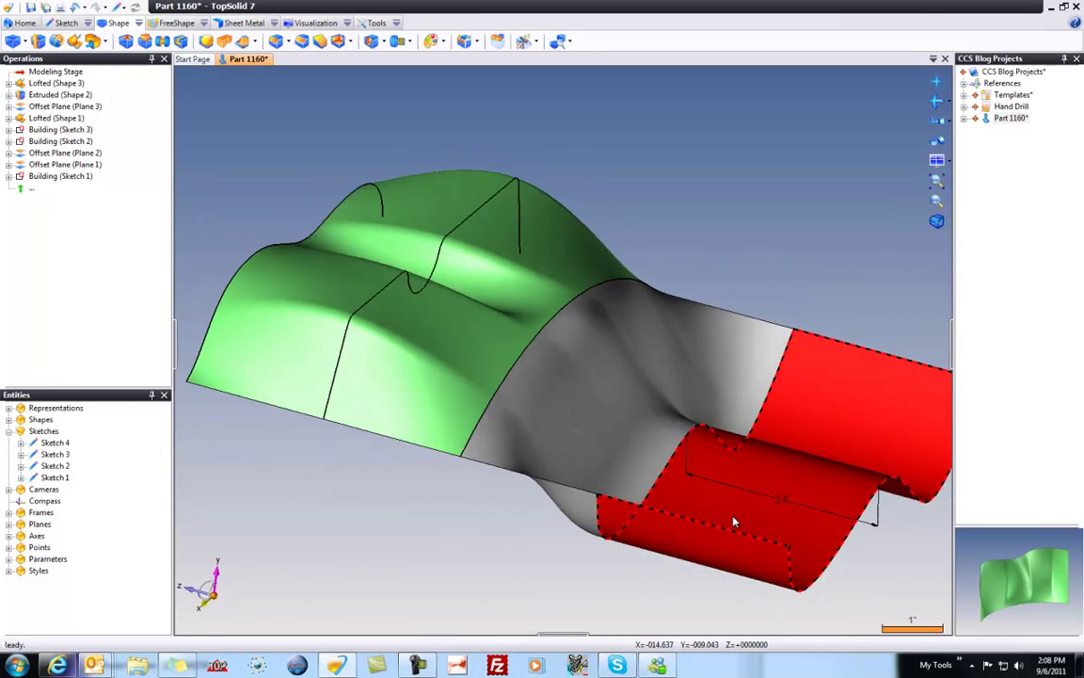
key(Down)
key(Down)
key(Down)
key(Down)
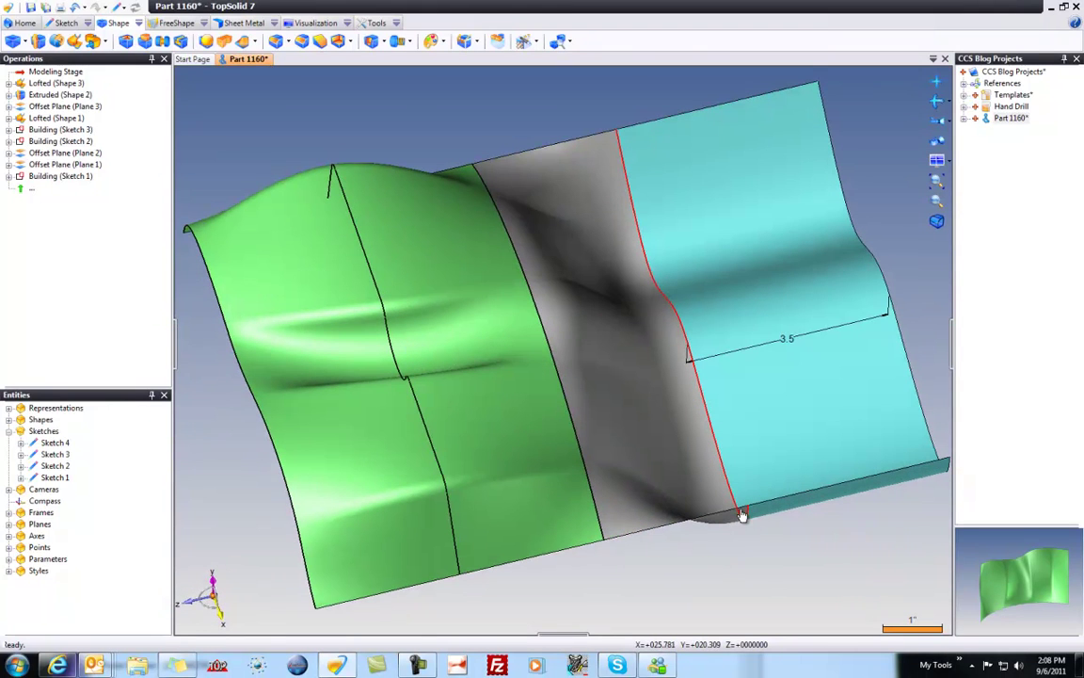